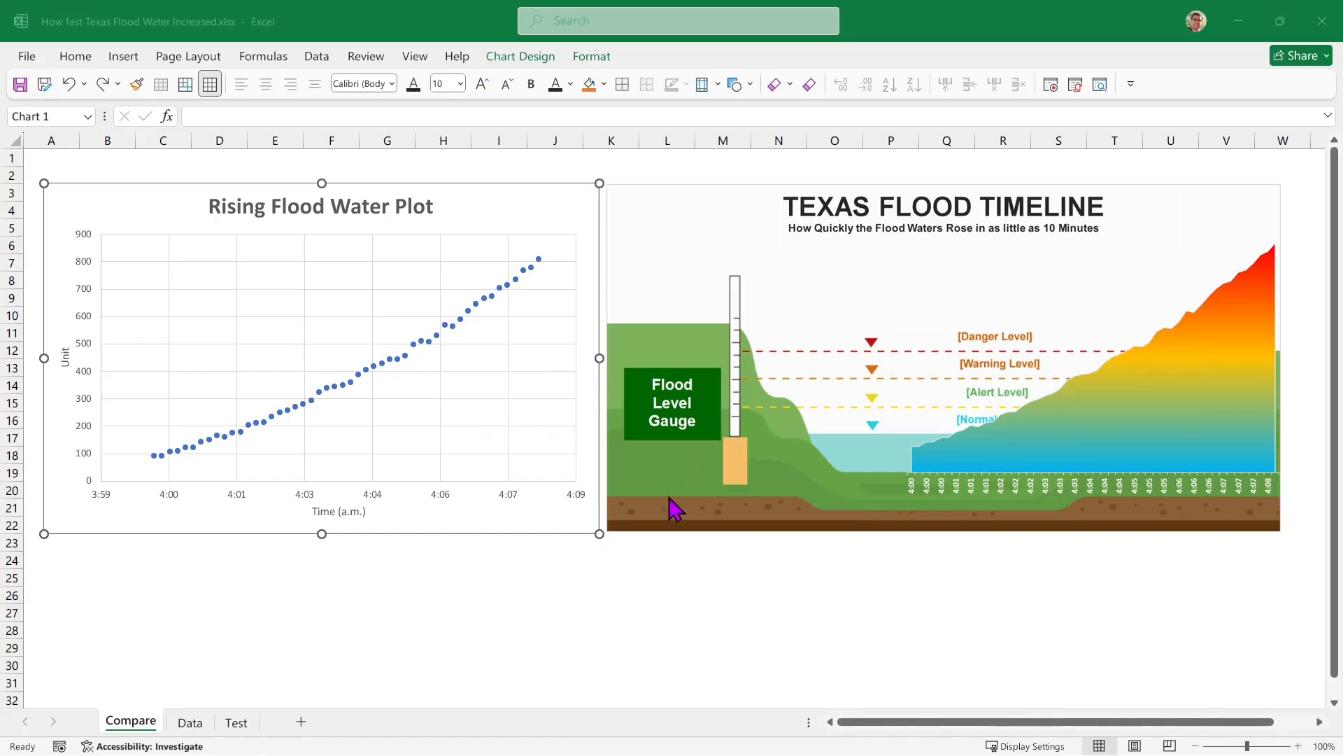
# - Switch to the Test sheet and examine the Date and Max columns that feed the chart
pyautogui.click(192, 727)
pyautogui.click(237, 724)
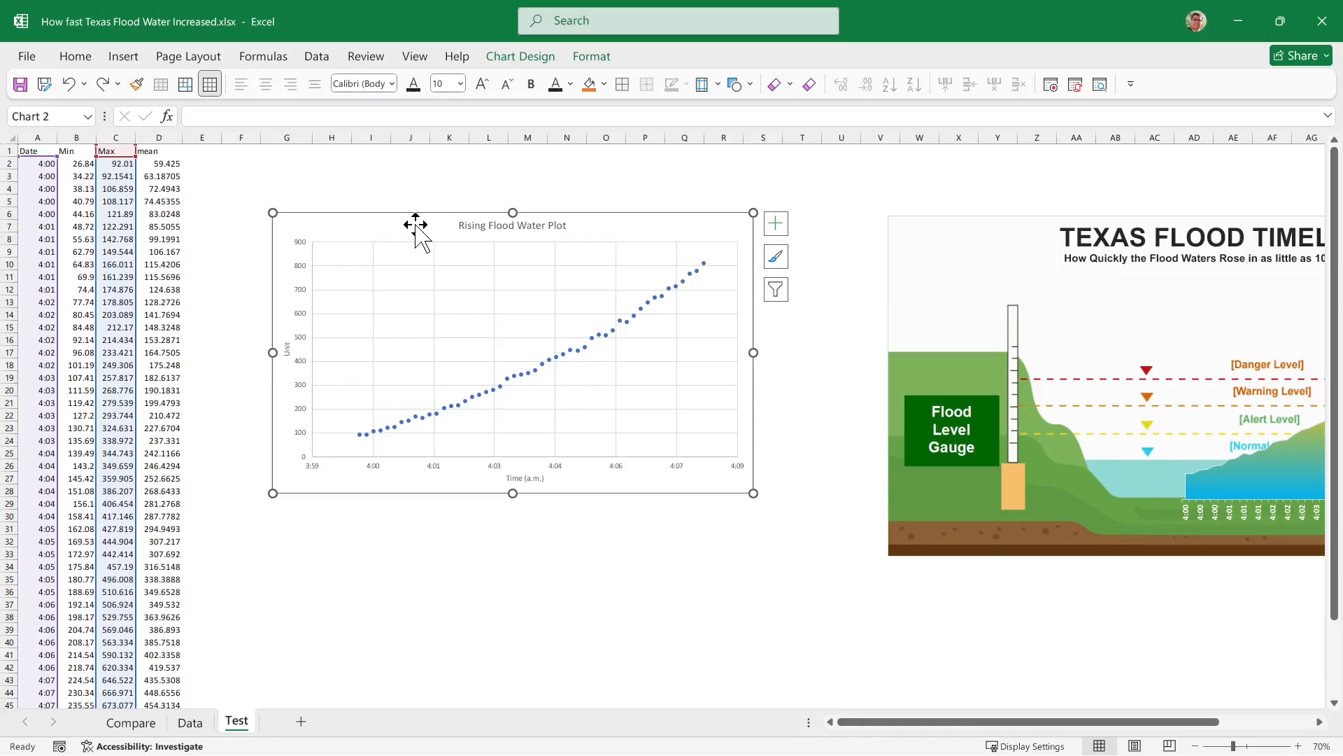
pyautogui.click(37, 137)
pyautogui.click(44, 162)
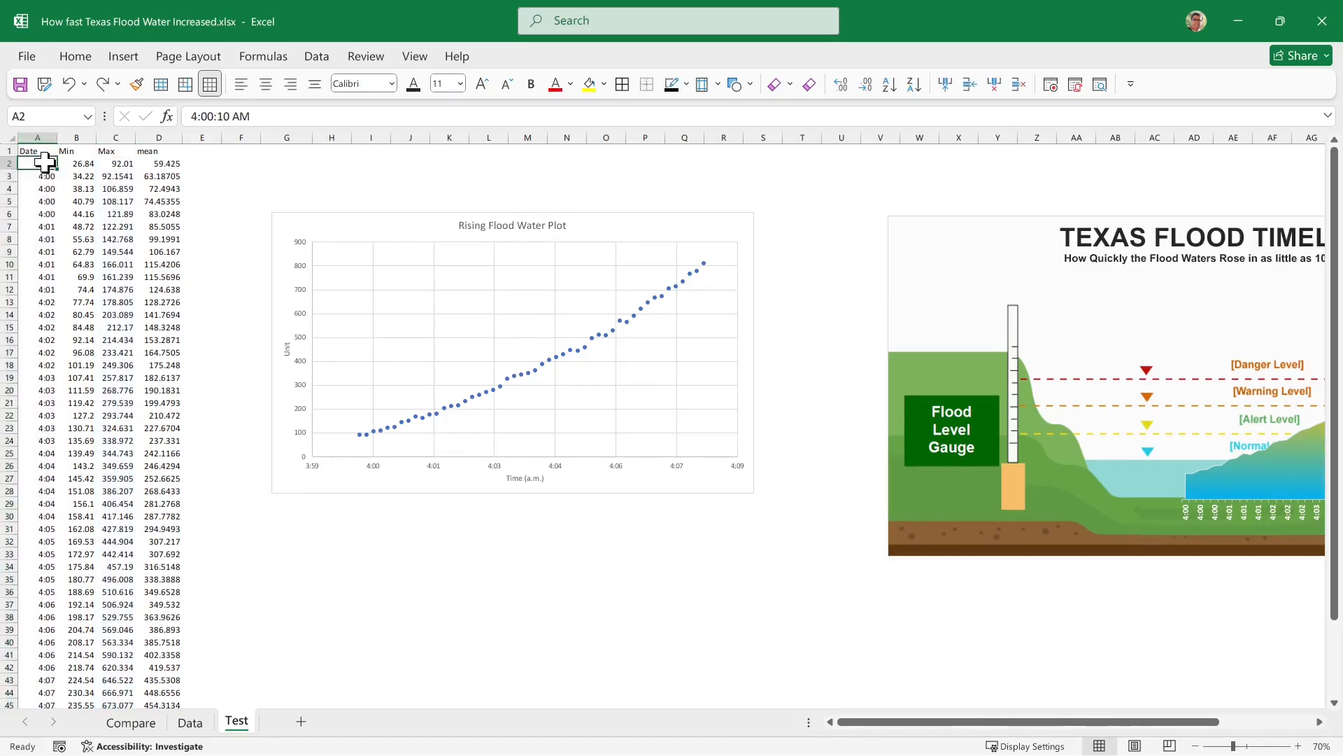
pyautogui.click(123, 138)
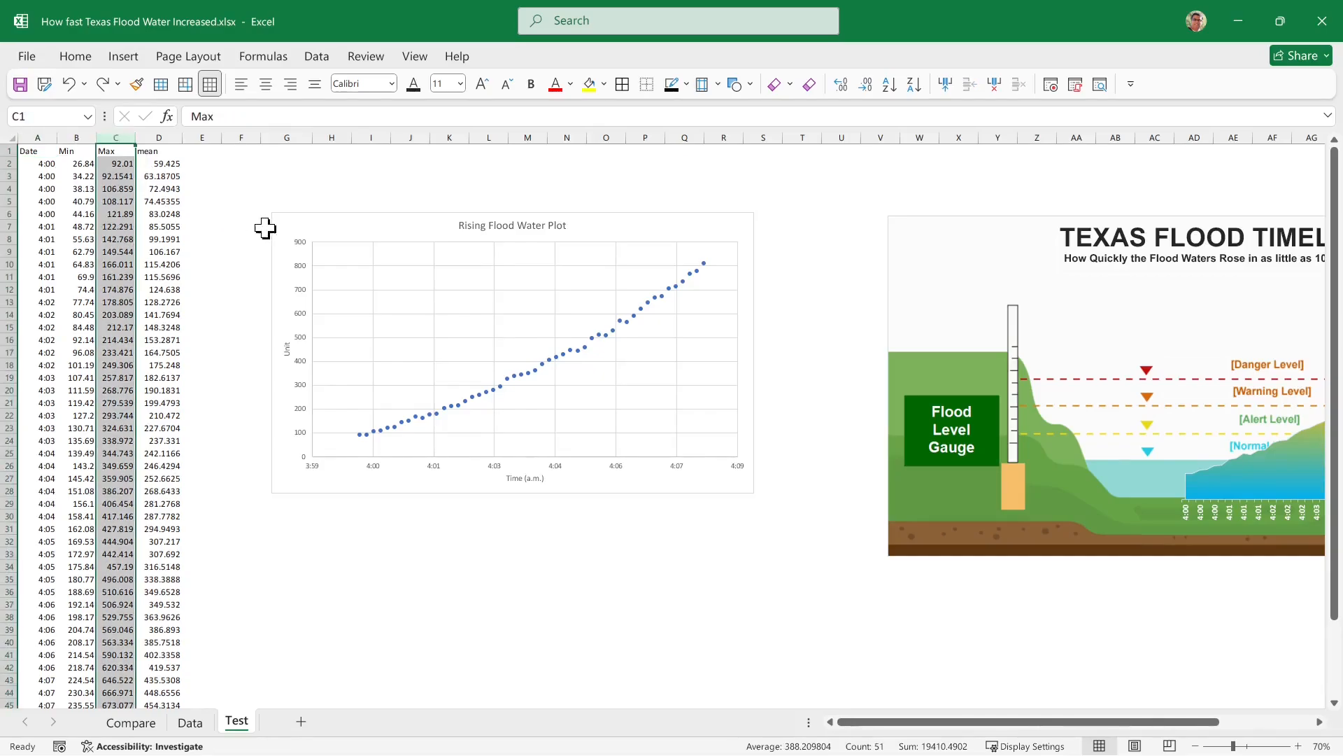
# - Change the Rising Flood Water Plot chart to the standard Area chart type
pyautogui.click(370, 219)
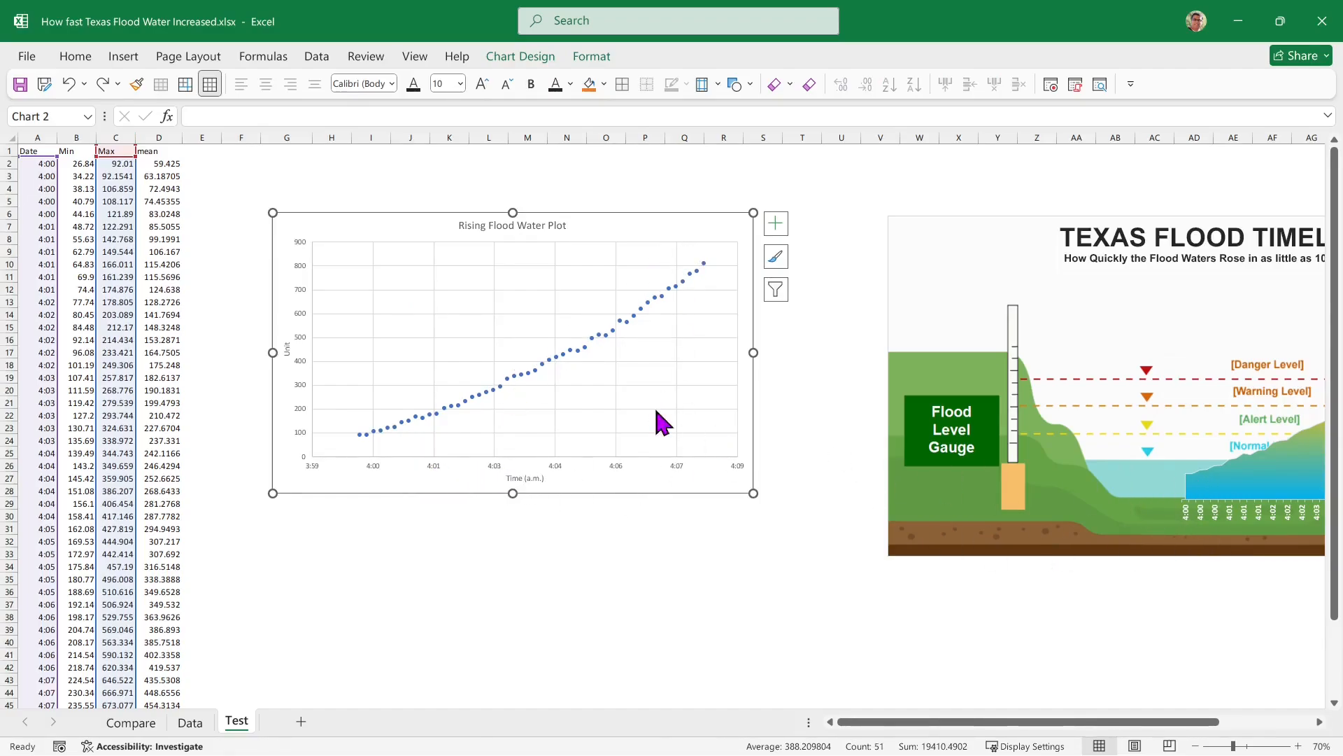
pyautogui.moveTo(554, 360)
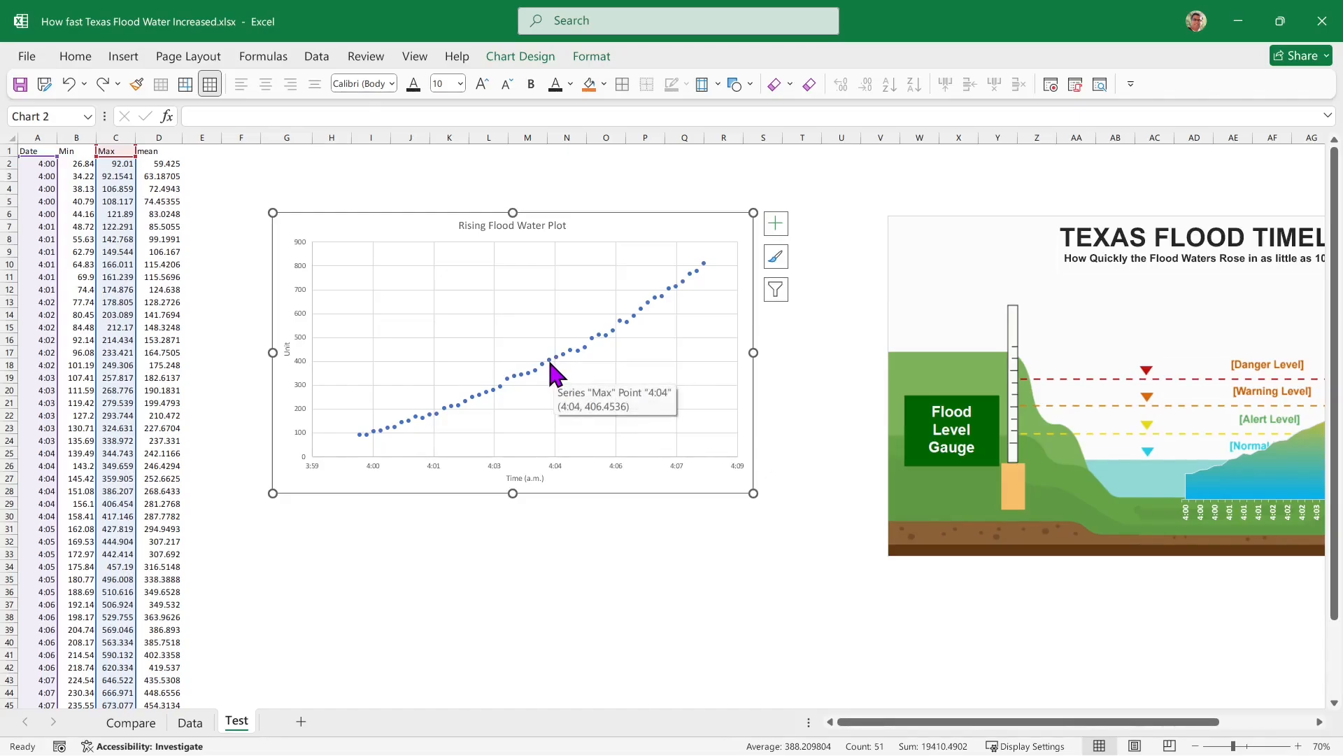
pyautogui.rightClick(532, 305)
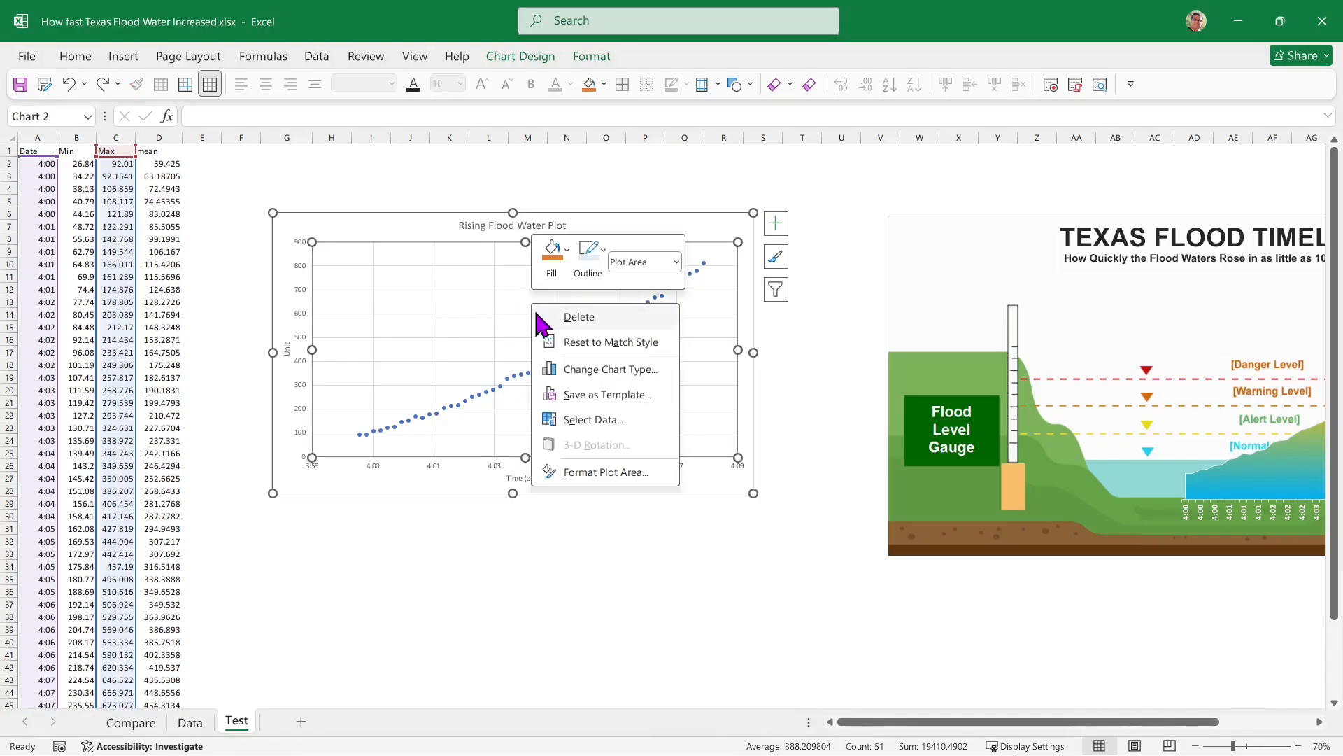
pyautogui.click(585, 368)
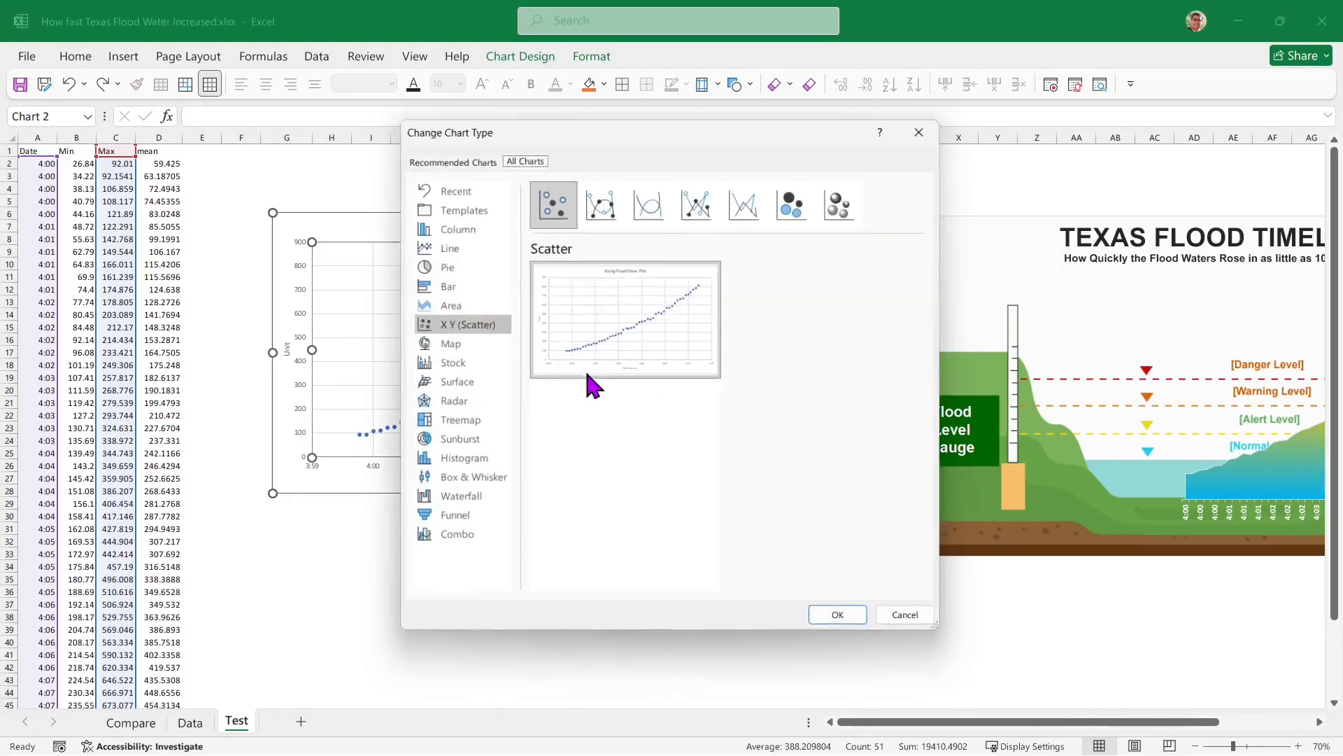
pyautogui.click(462, 308)
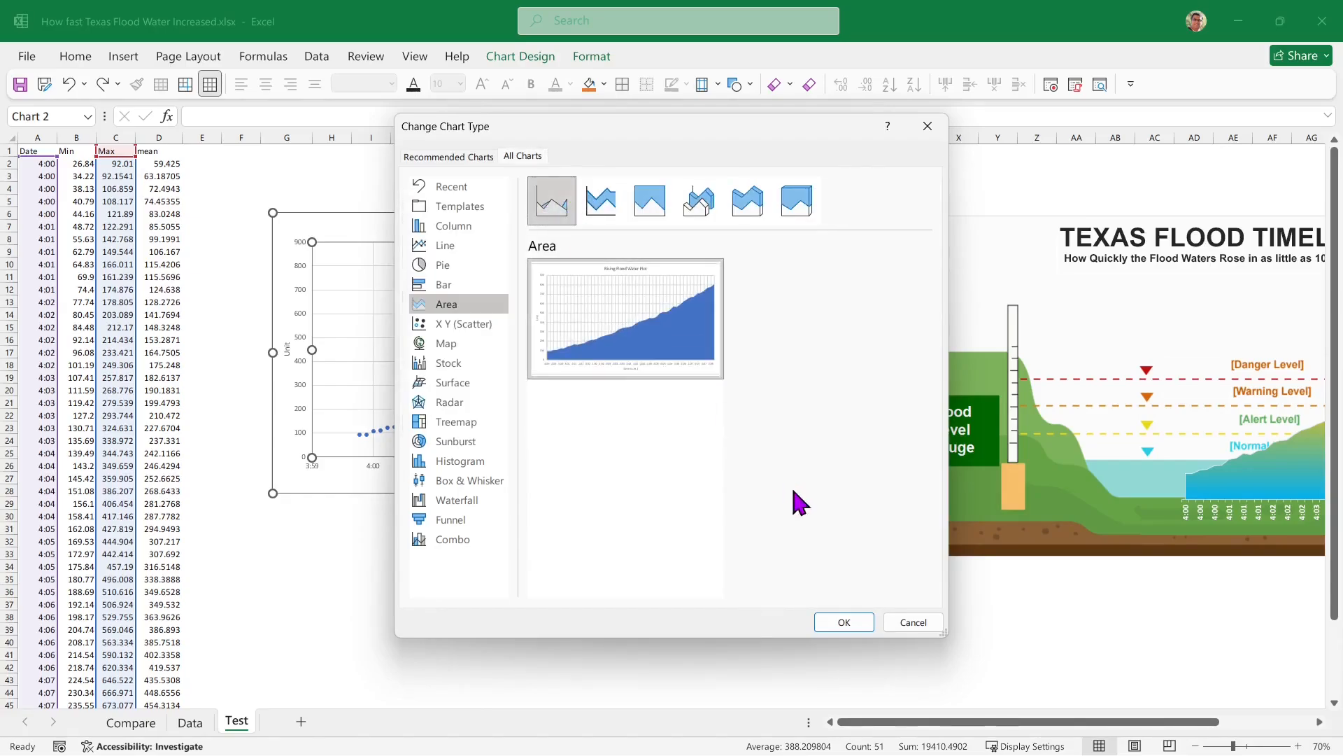
pyautogui.click(846, 624)
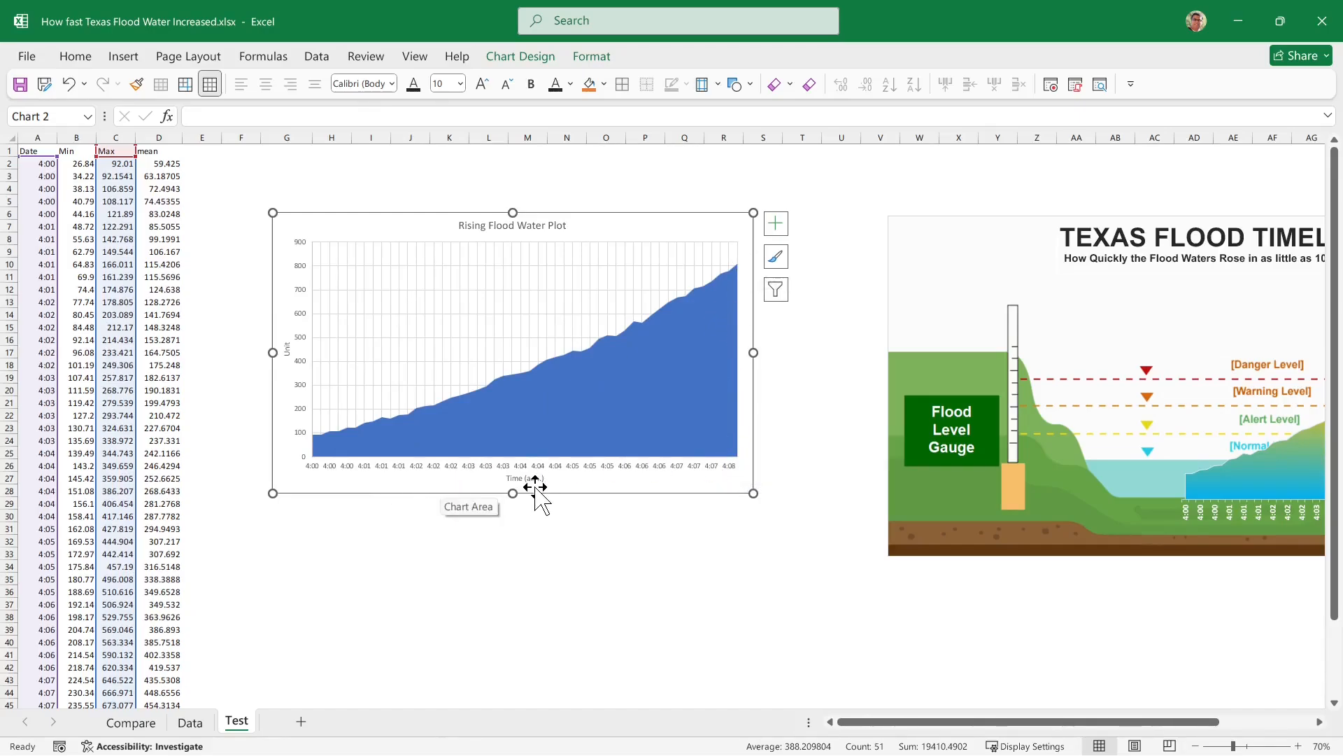
pyautogui.click(594, 429)
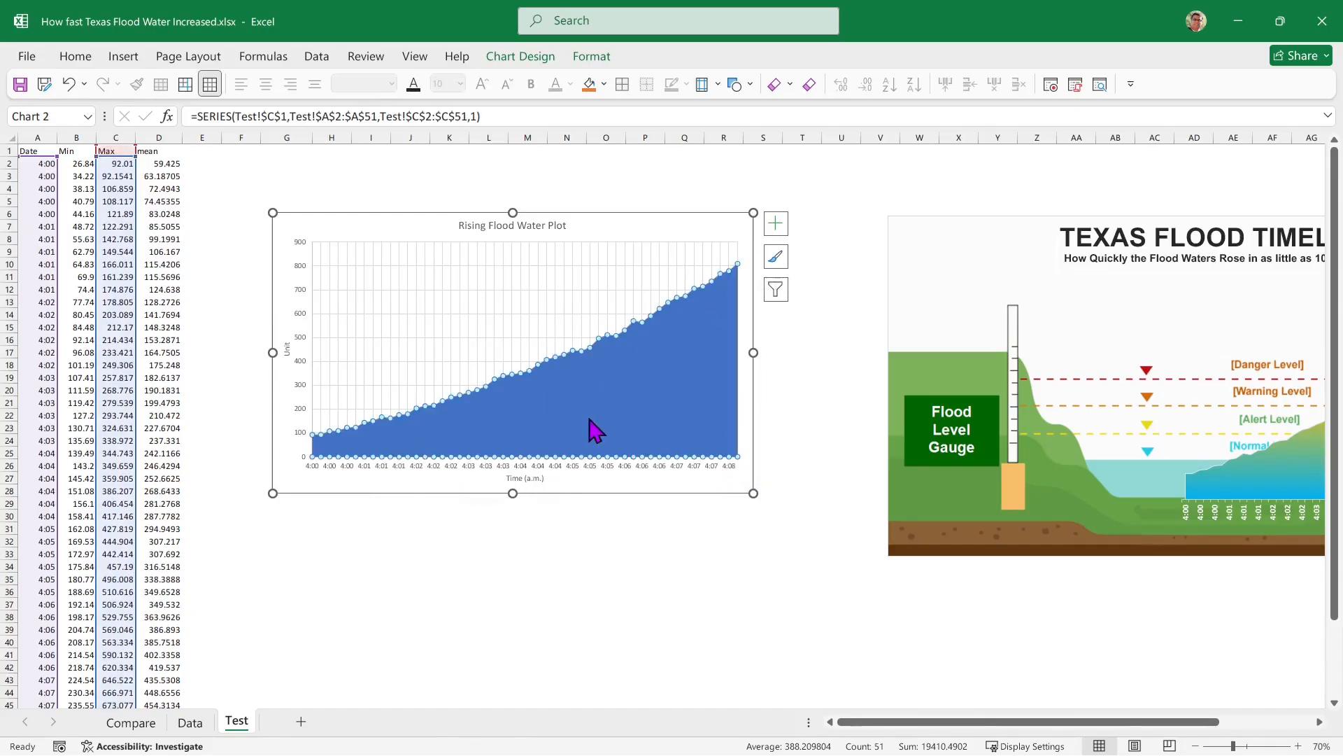
pyautogui.click(592, 57)
pyautogui.click(547, 82)
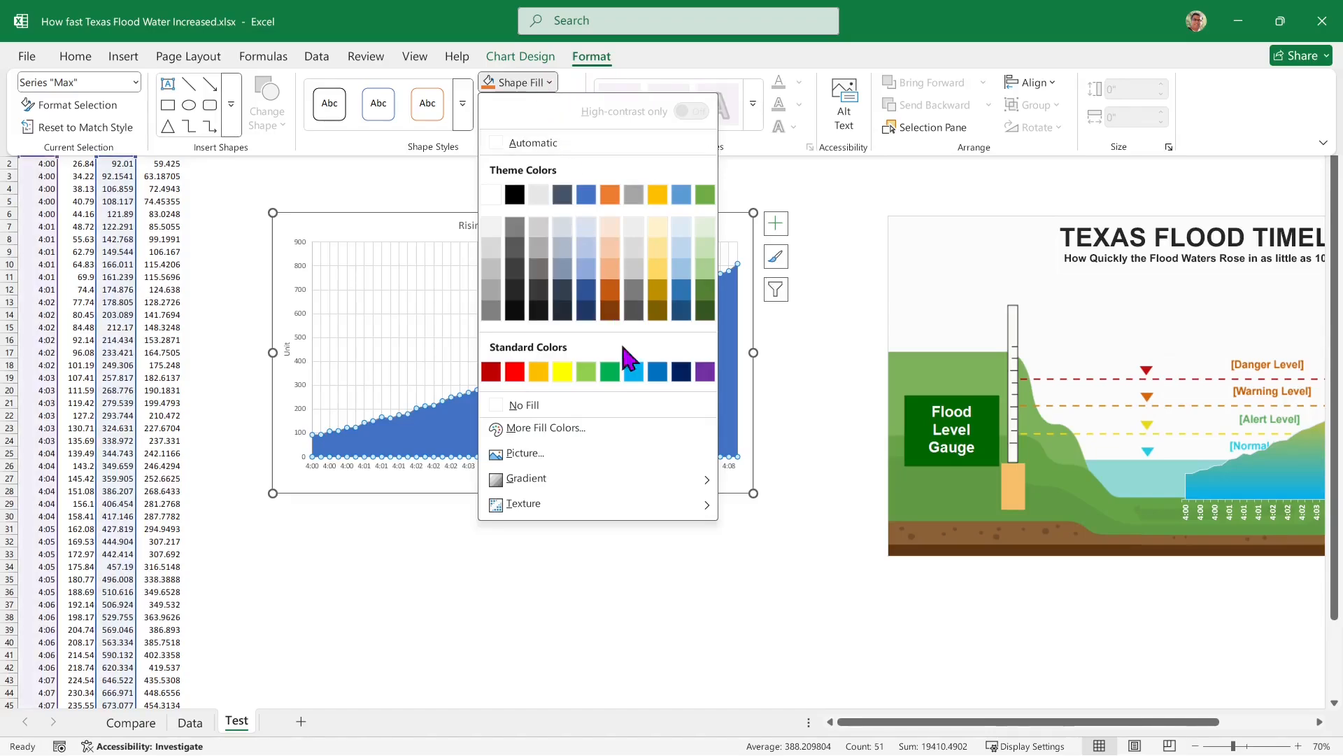
pyautogui.moveTo(658, 484)
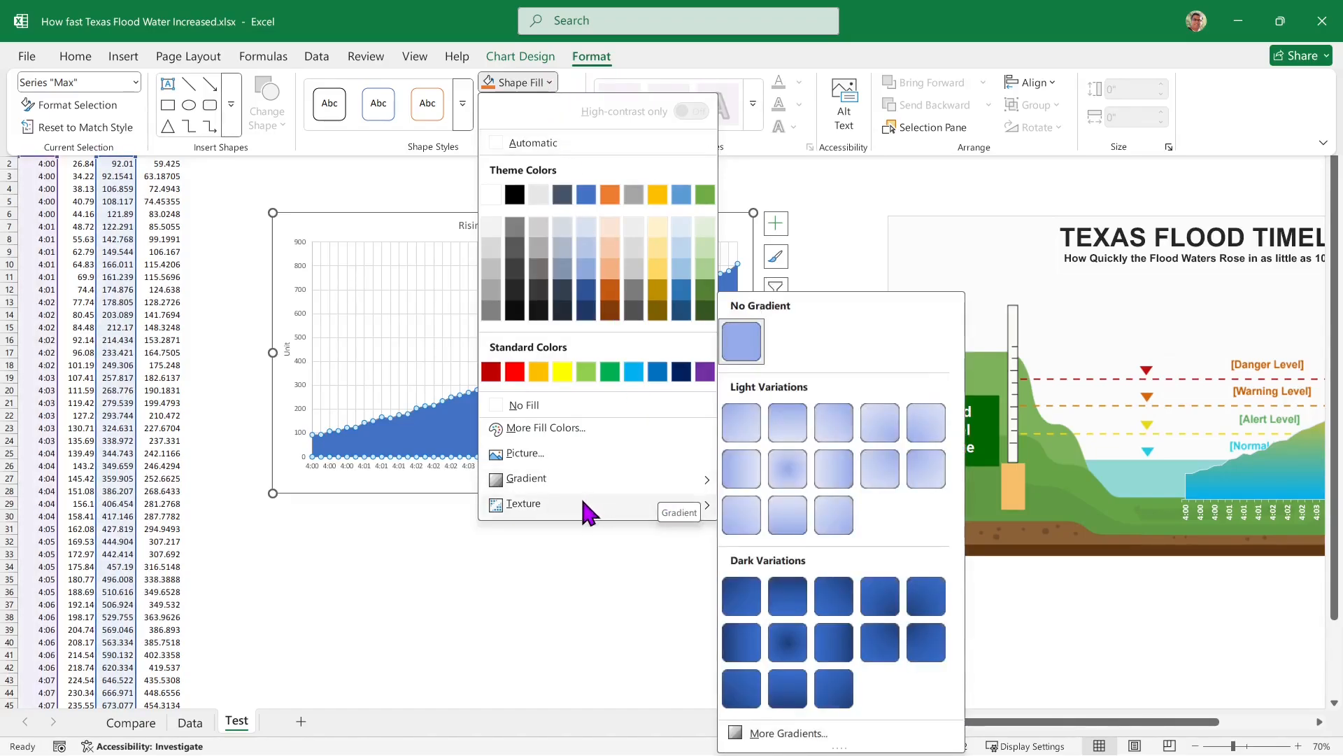
pyautogui.moveTo(585, 504)
pyautogui.click(383, 224)
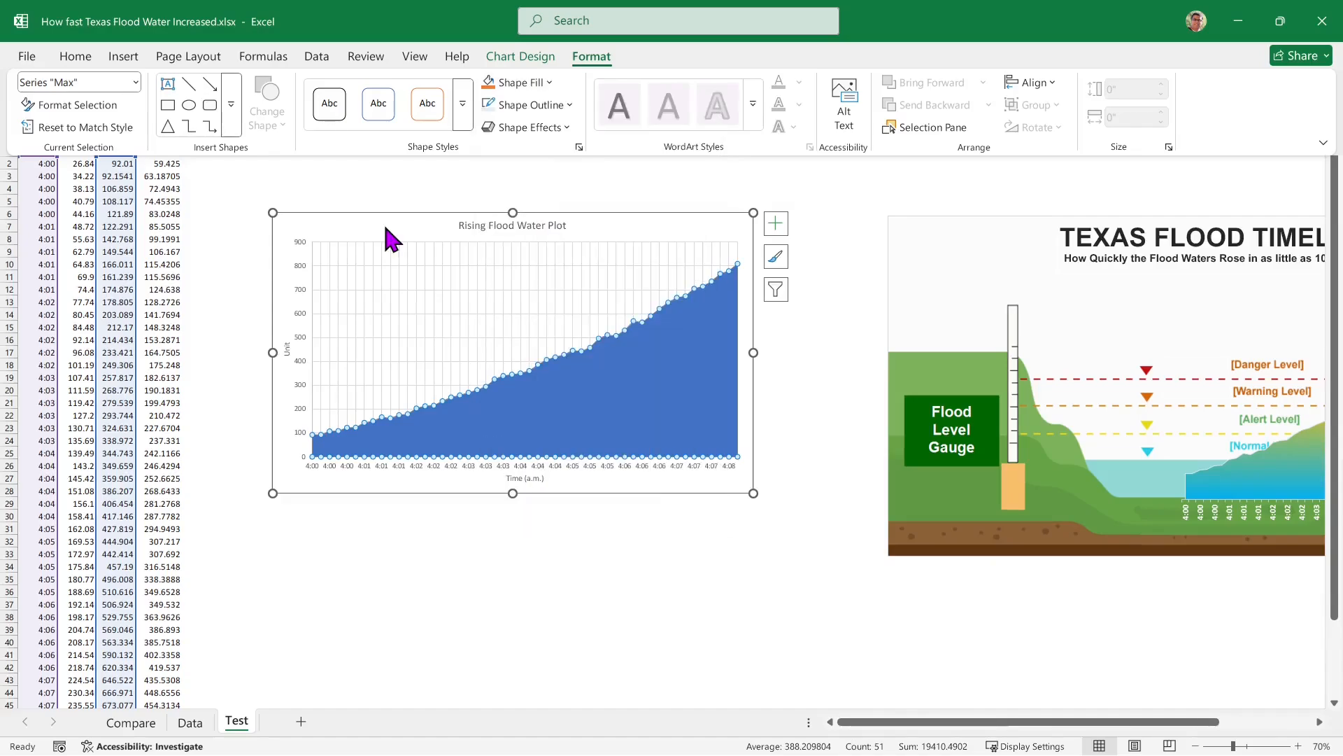
# - Format the chart's Max area series with a pattern fill of short horizontal dashes
pyautogui.rightClick(598, 403)
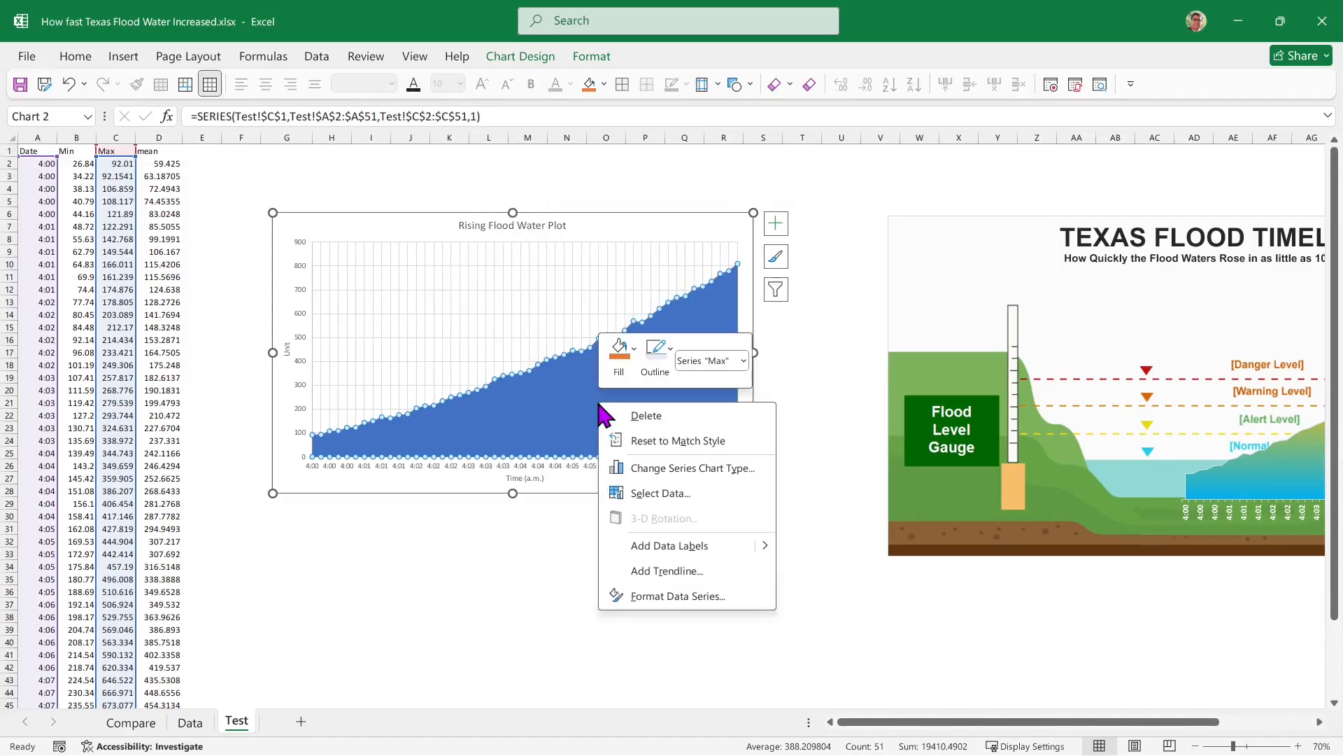
pyautogui.click(690, 600)
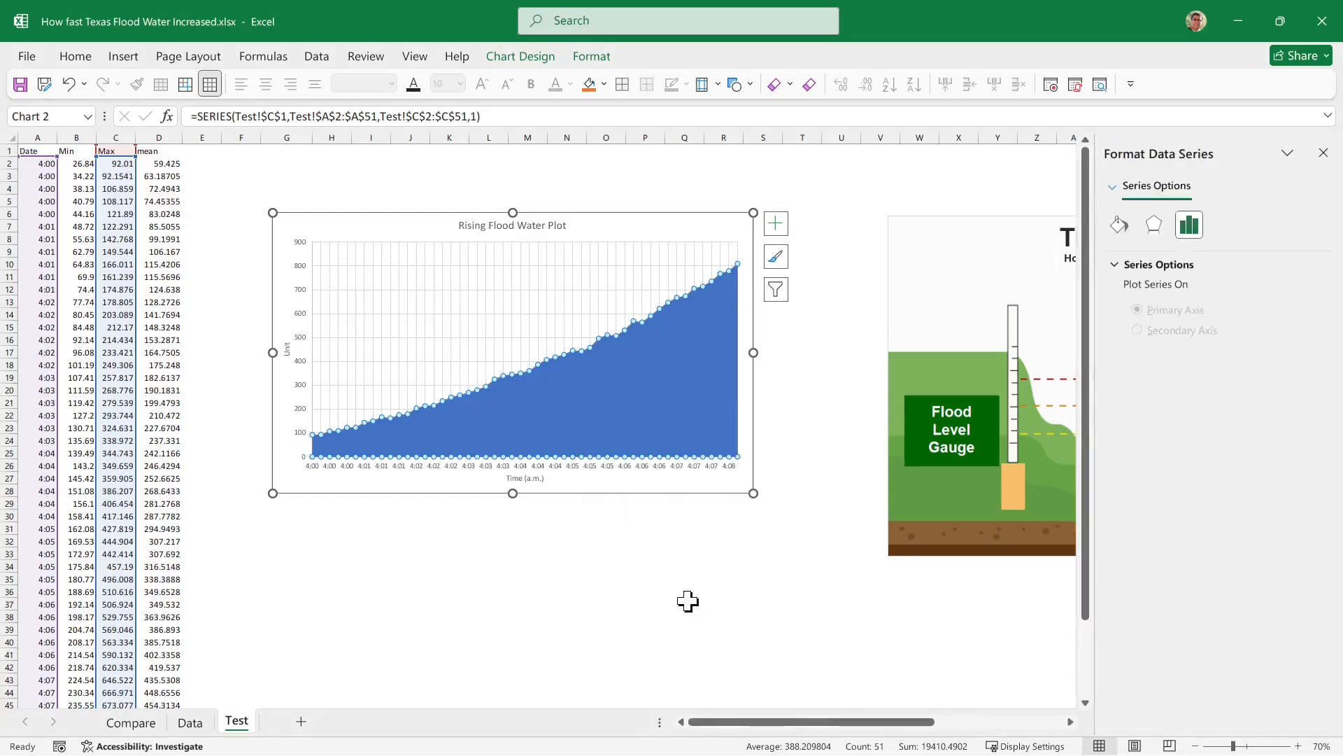
pyautogui.click(1121, 230)
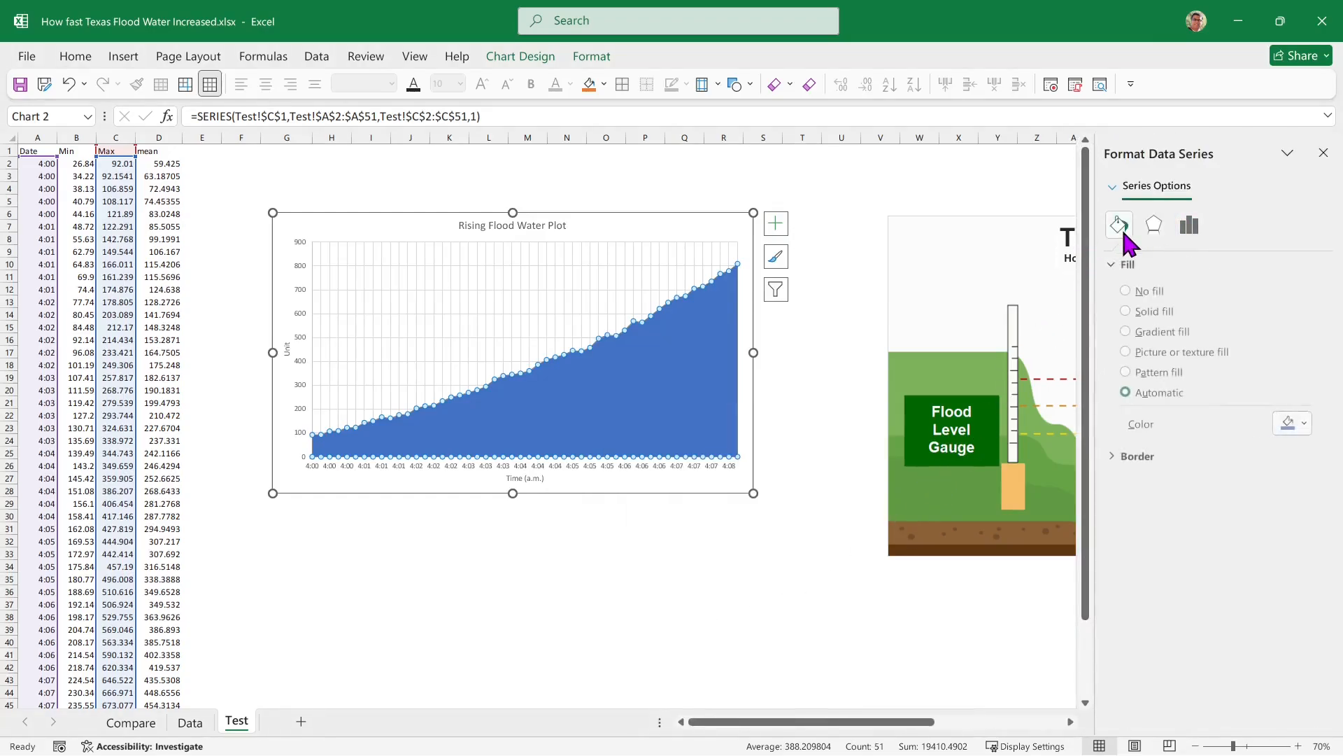
pyautogui.click(1128, 372)
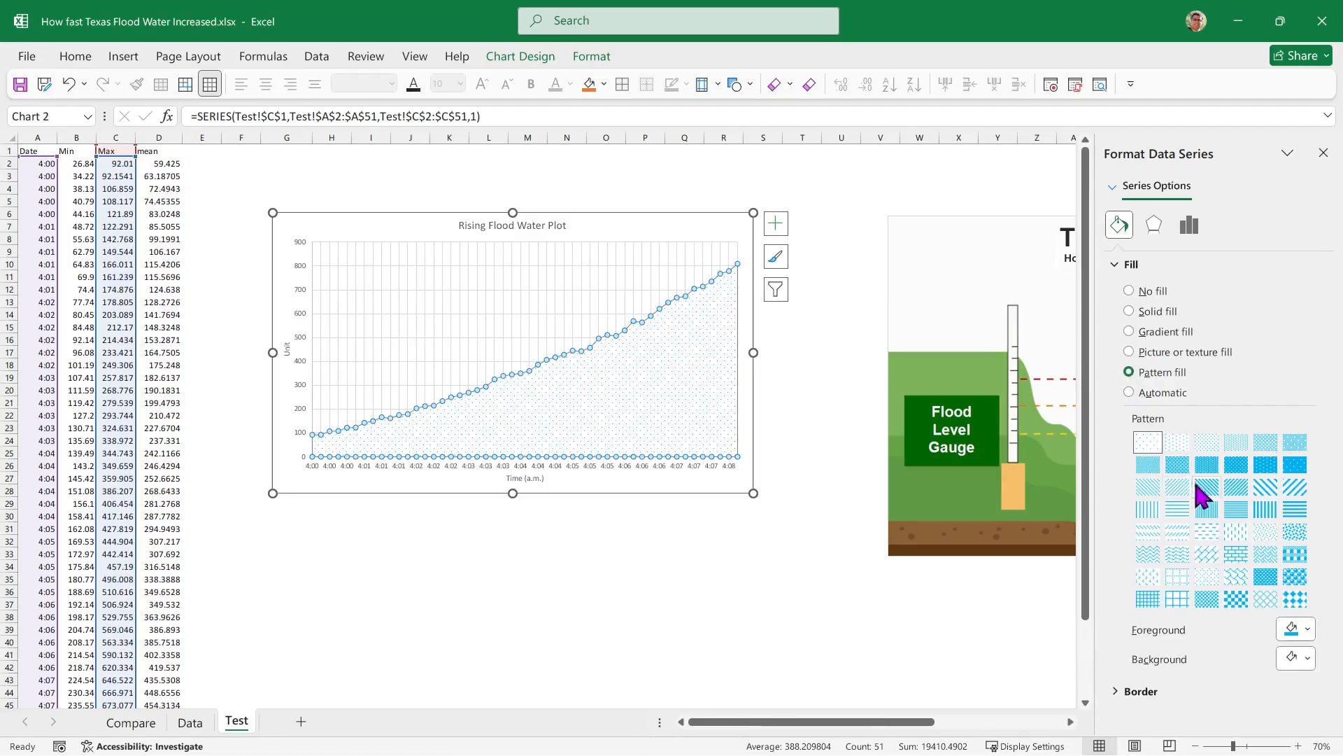
pyautogui.click(1207, 531)
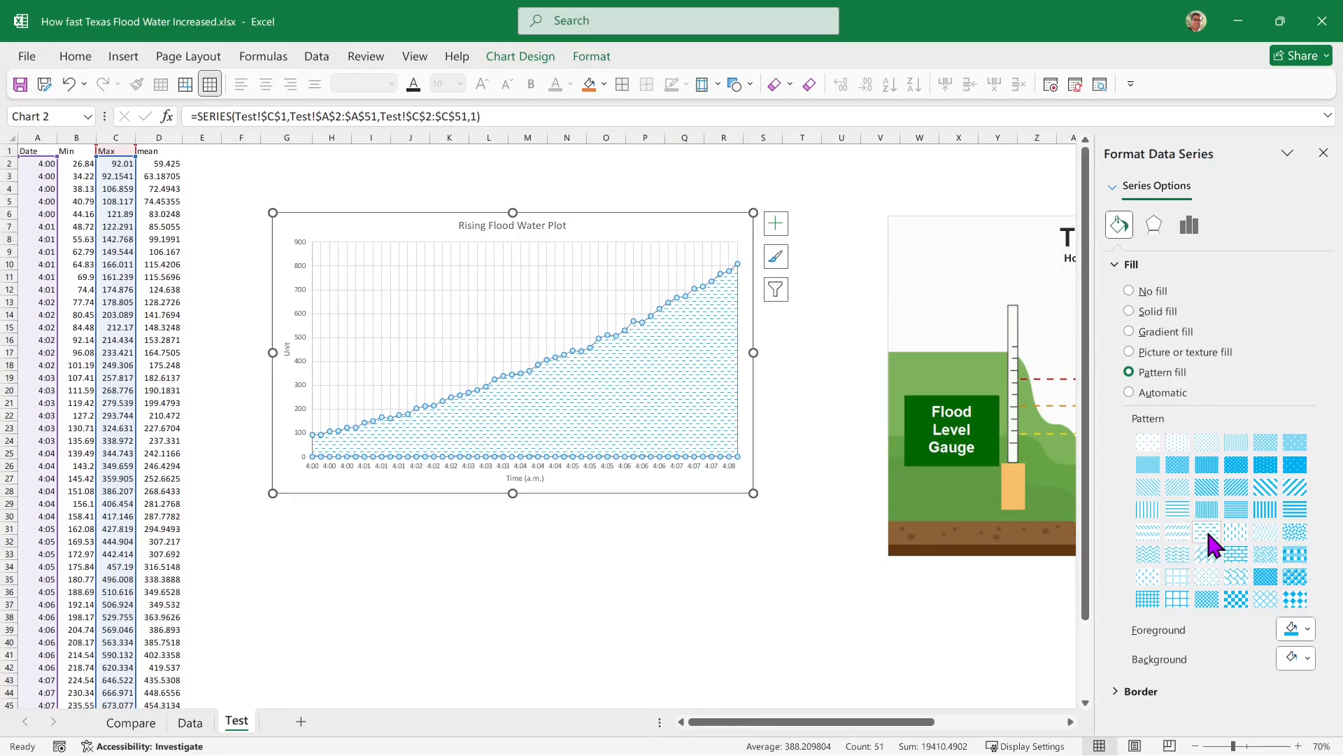
pyautogui.click(734, 516)
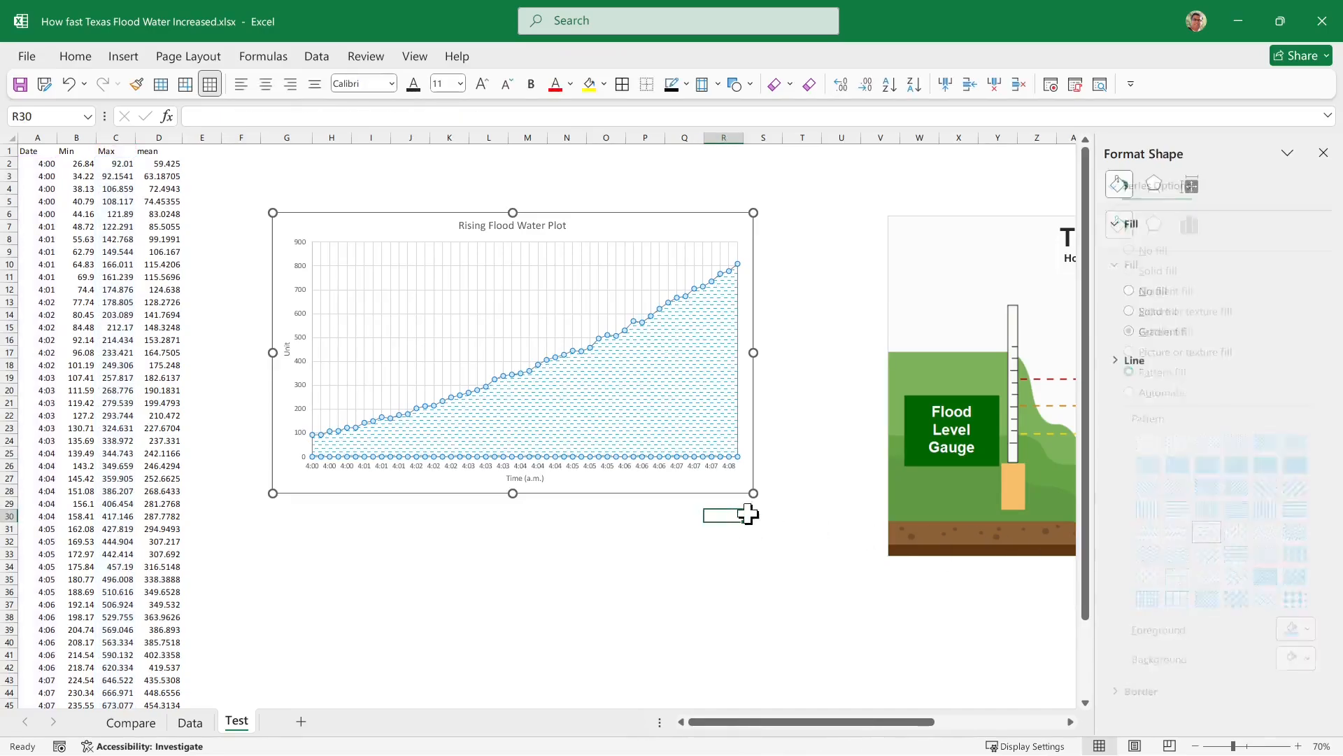
# - Give the Max area series a darker blue theme-colour outline
pyautogui.click(555, 437)
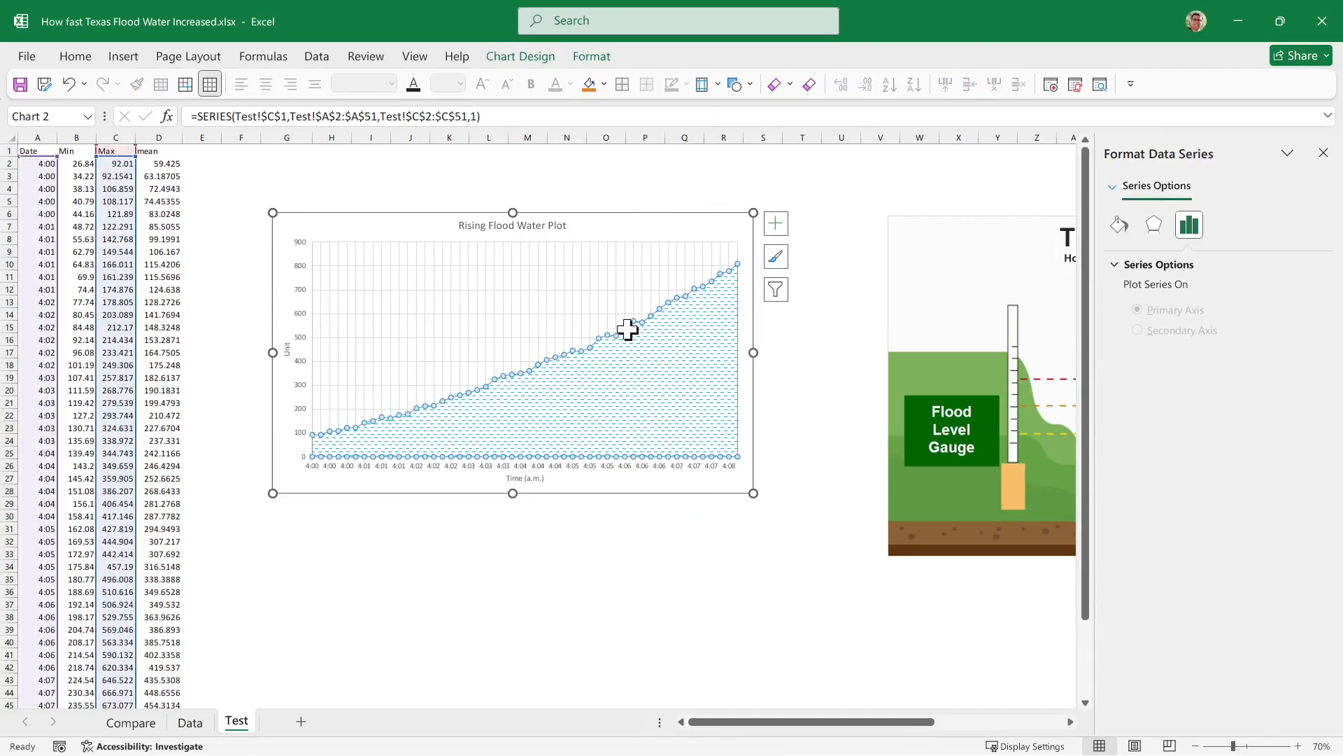
pyautogui.click(591, 56)
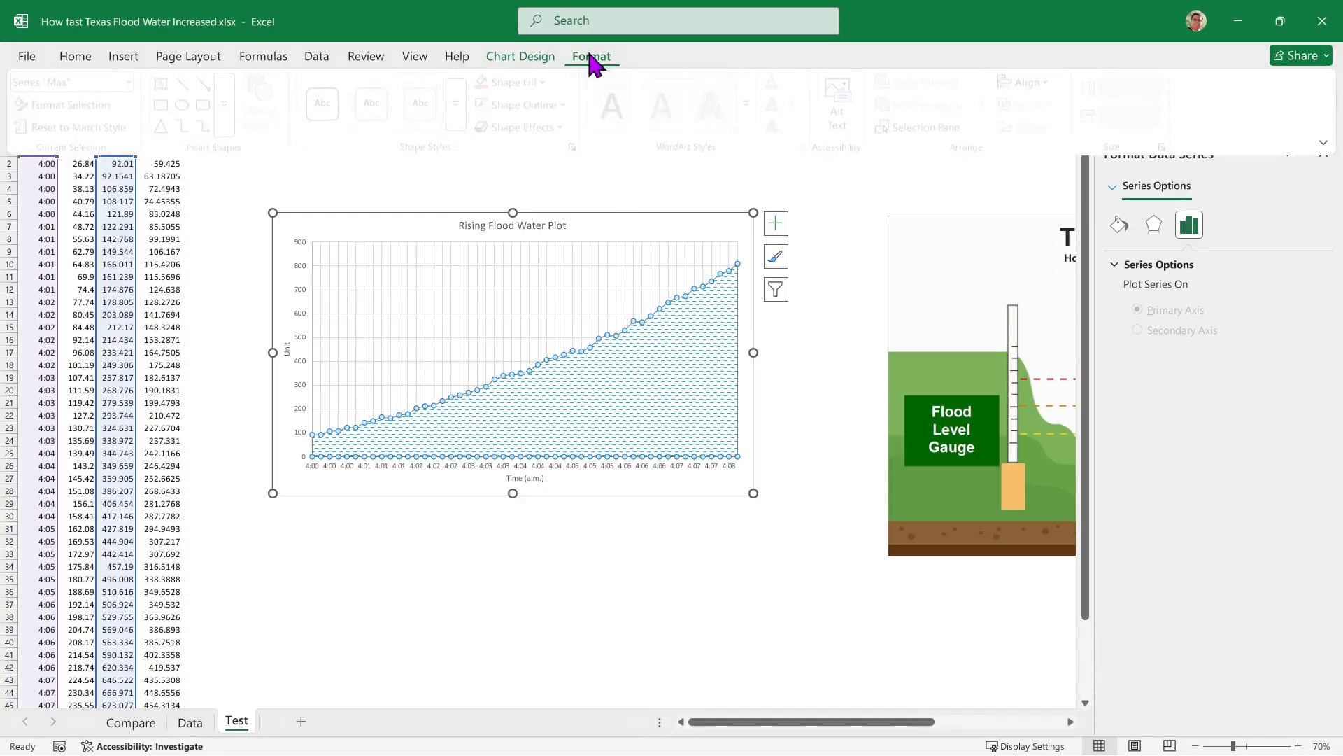
pyautogui.click(568, 107)
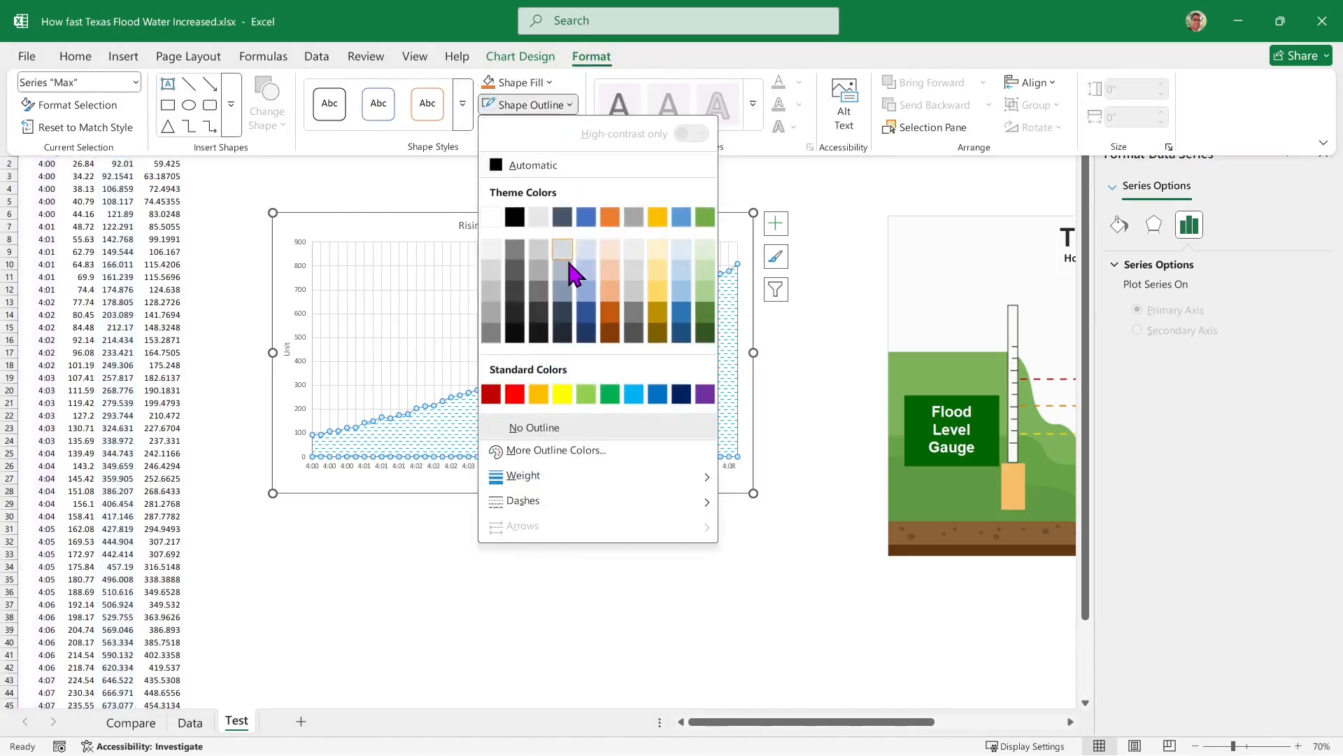
pyautogui.click(684, 320)
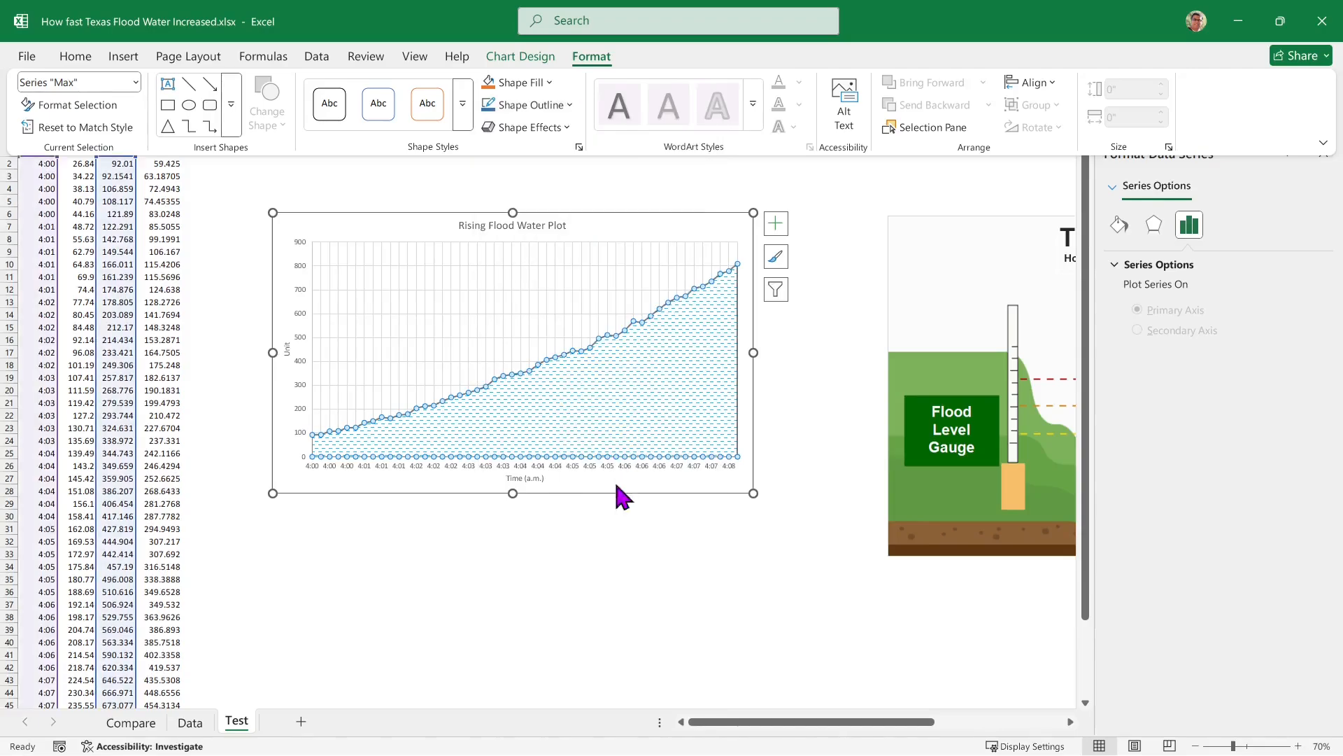
pyautogui.click(699, 477)
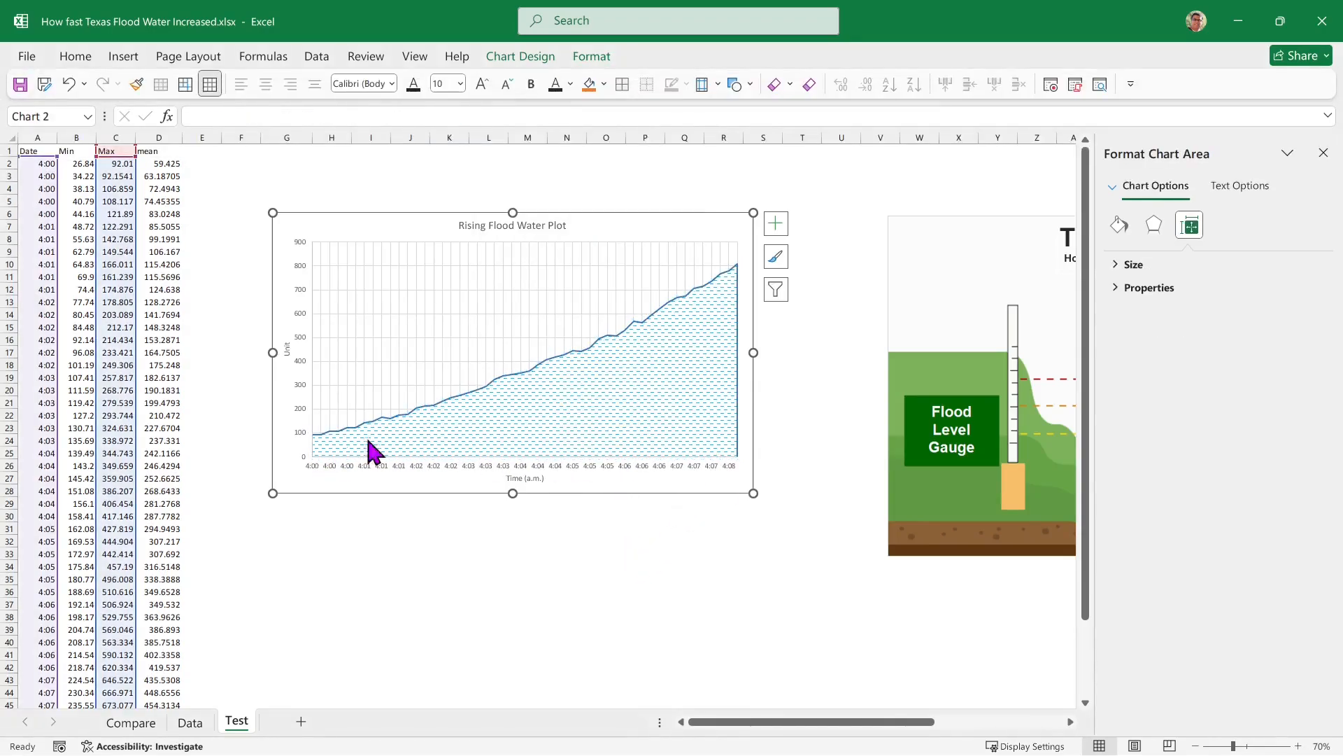
# - Delete the vertical and horizontal major gridlines from the area chart
pyautogui.click(490, 293)
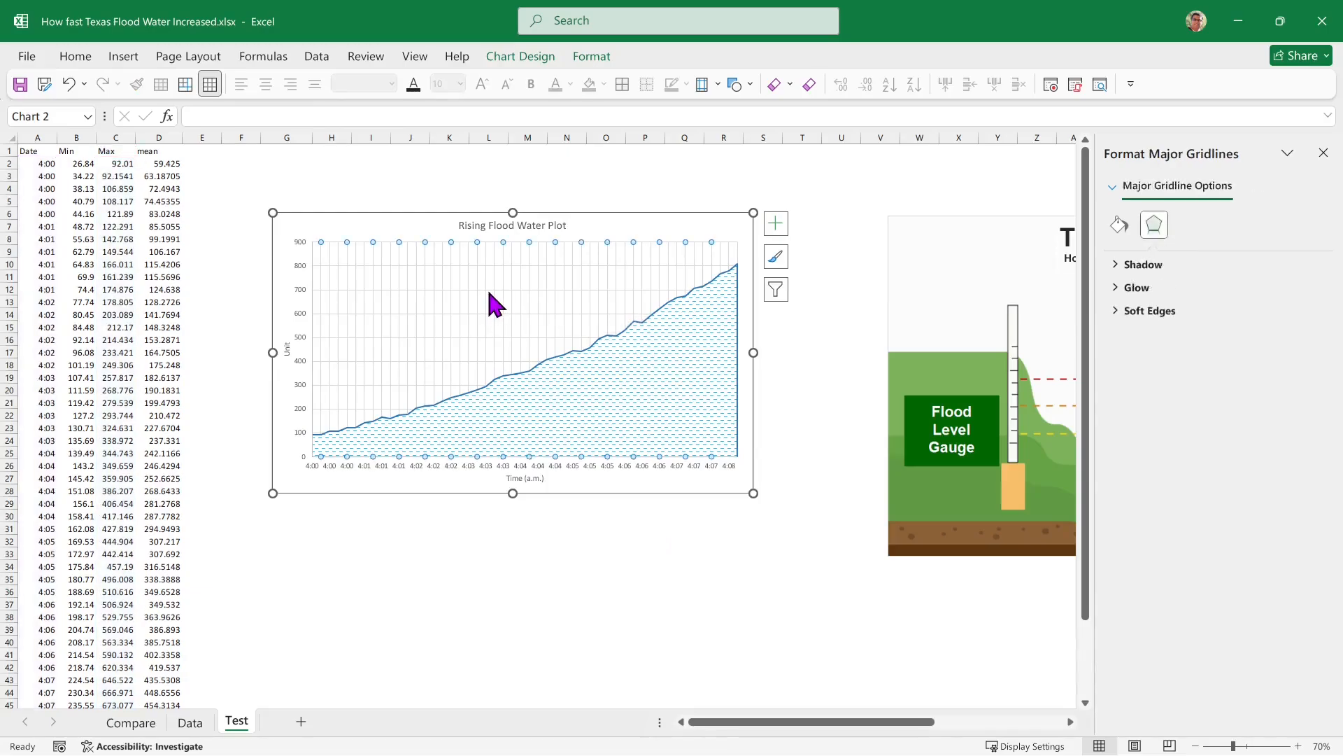
pyautogui.press('Delete')
pyautogui.click(352, 277)
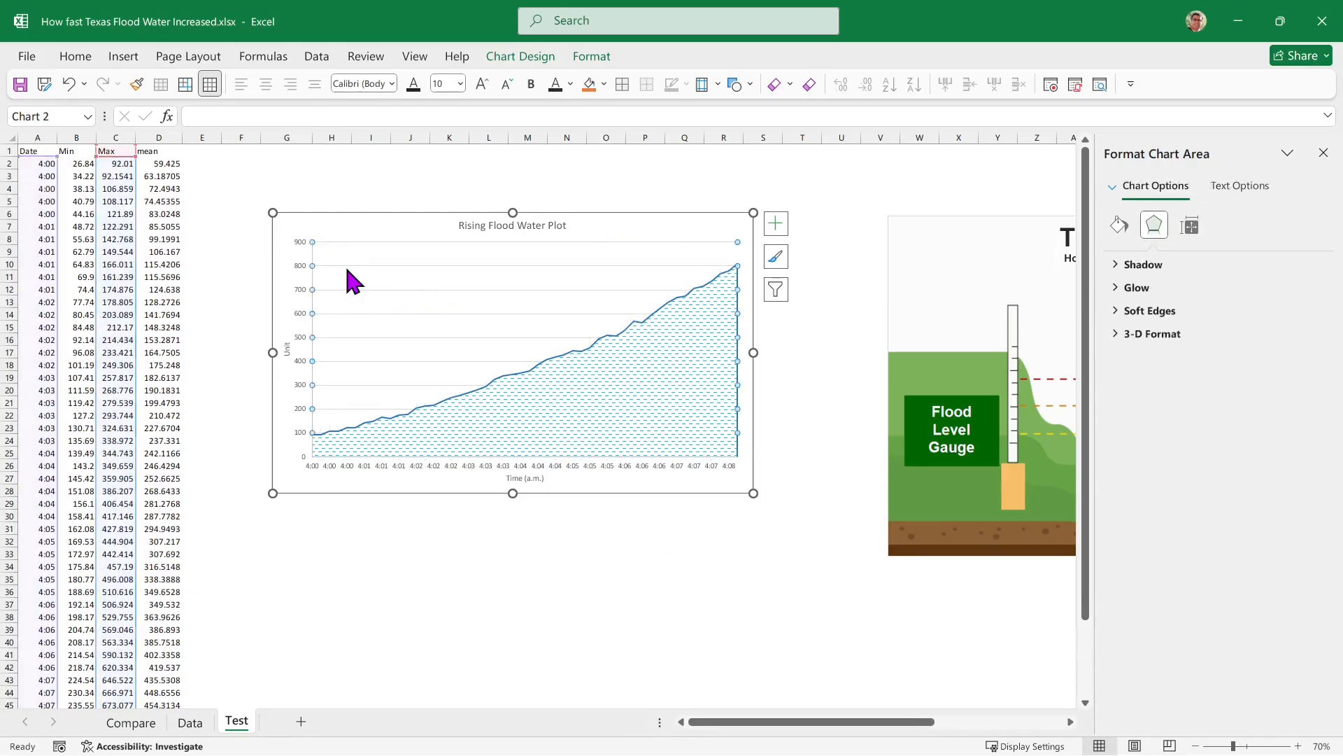
pyautogui.press('Delete')
pyautogui.click(598, 590)
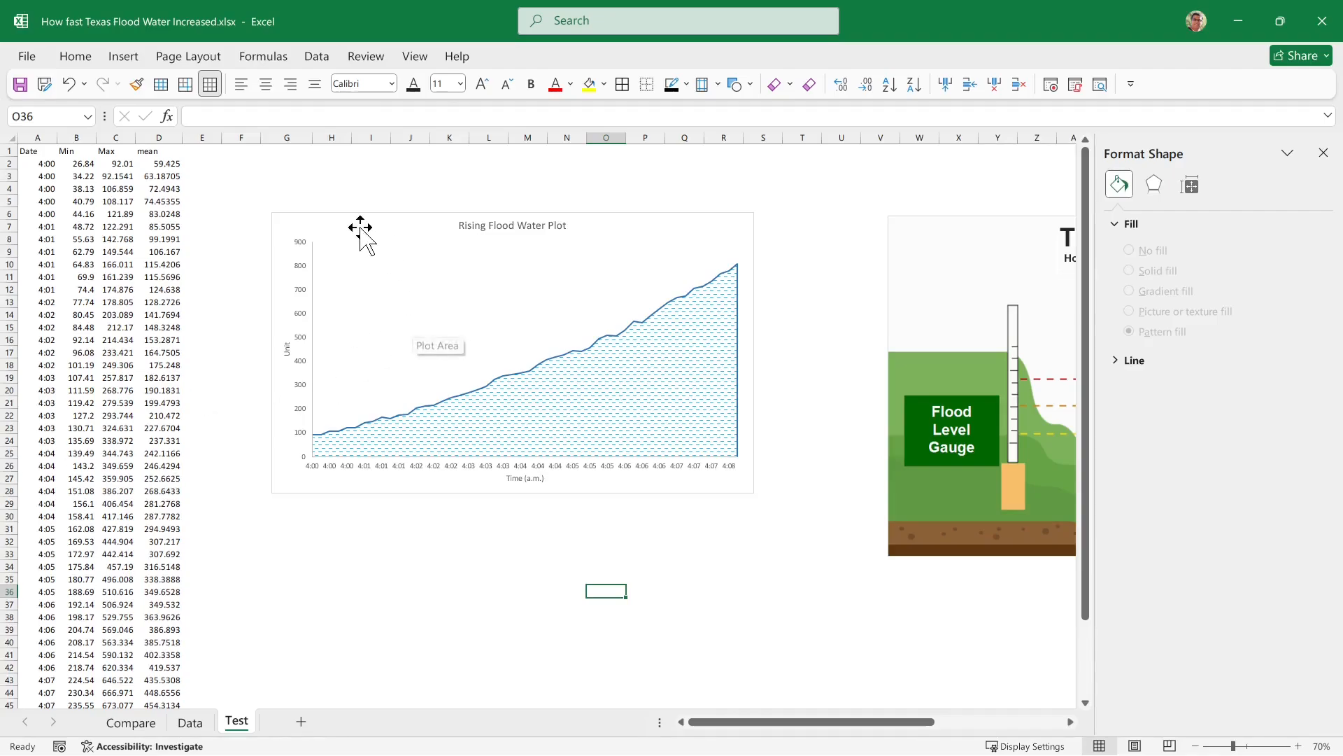
# - Fill the chart's plot area with the flood level gauge landscape picture, inserted from a file
pyautogui.click(361, 301)
pyautogui.rightClick(377, 280)
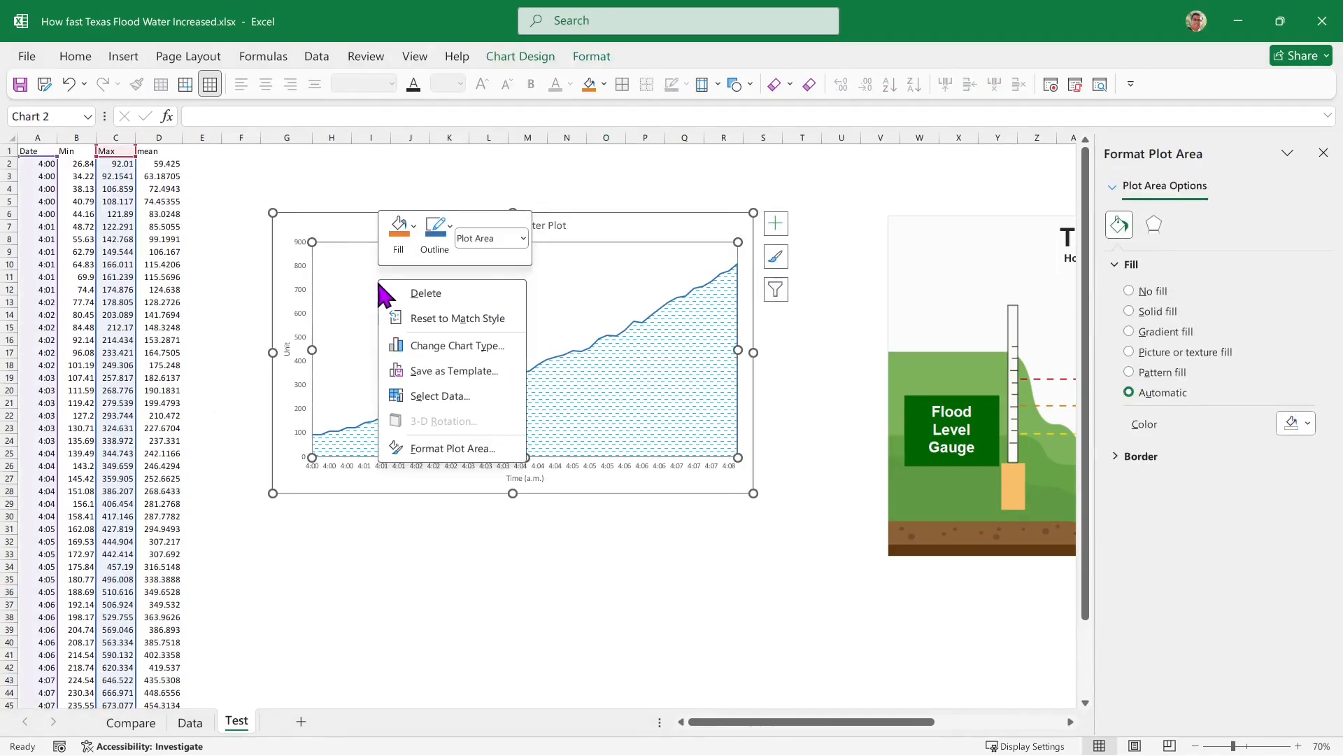
pyautogui.click(452, 448)
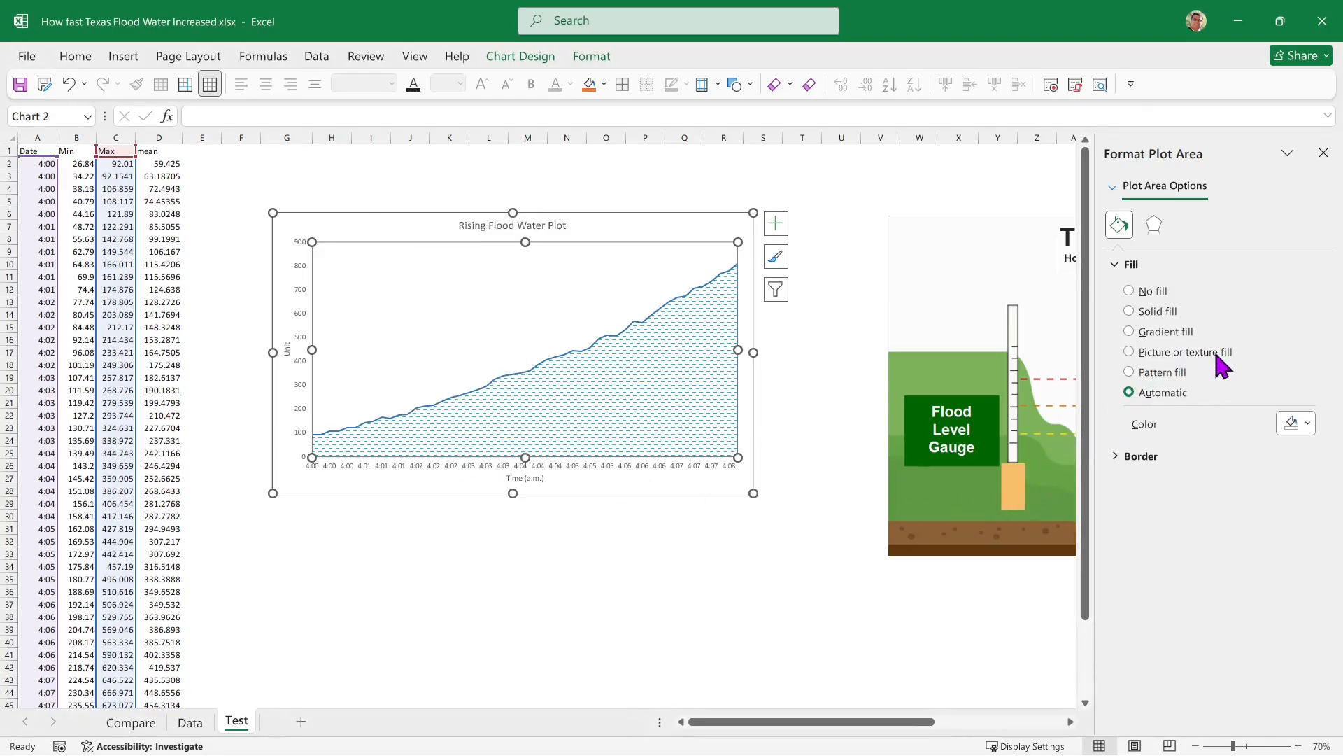
pyautogui.click(1130, 352)
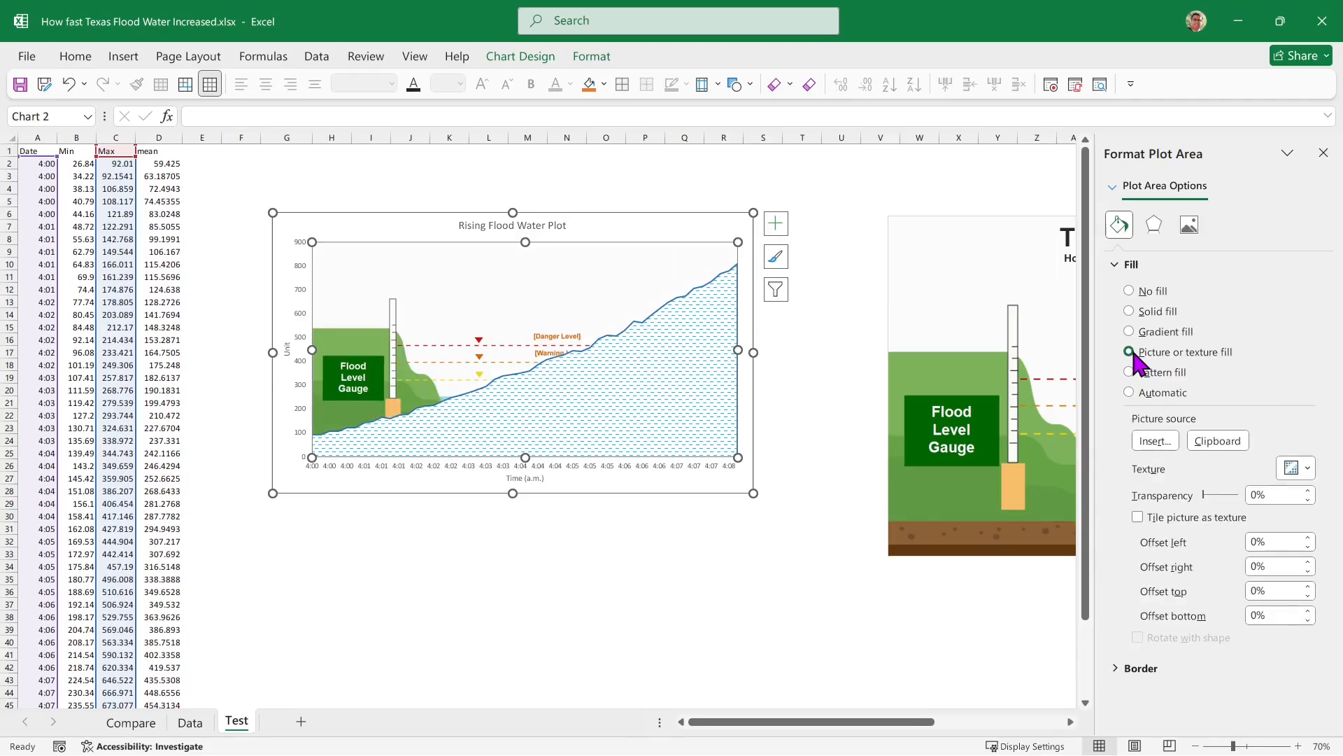
pyautogui.click(1151, 442)
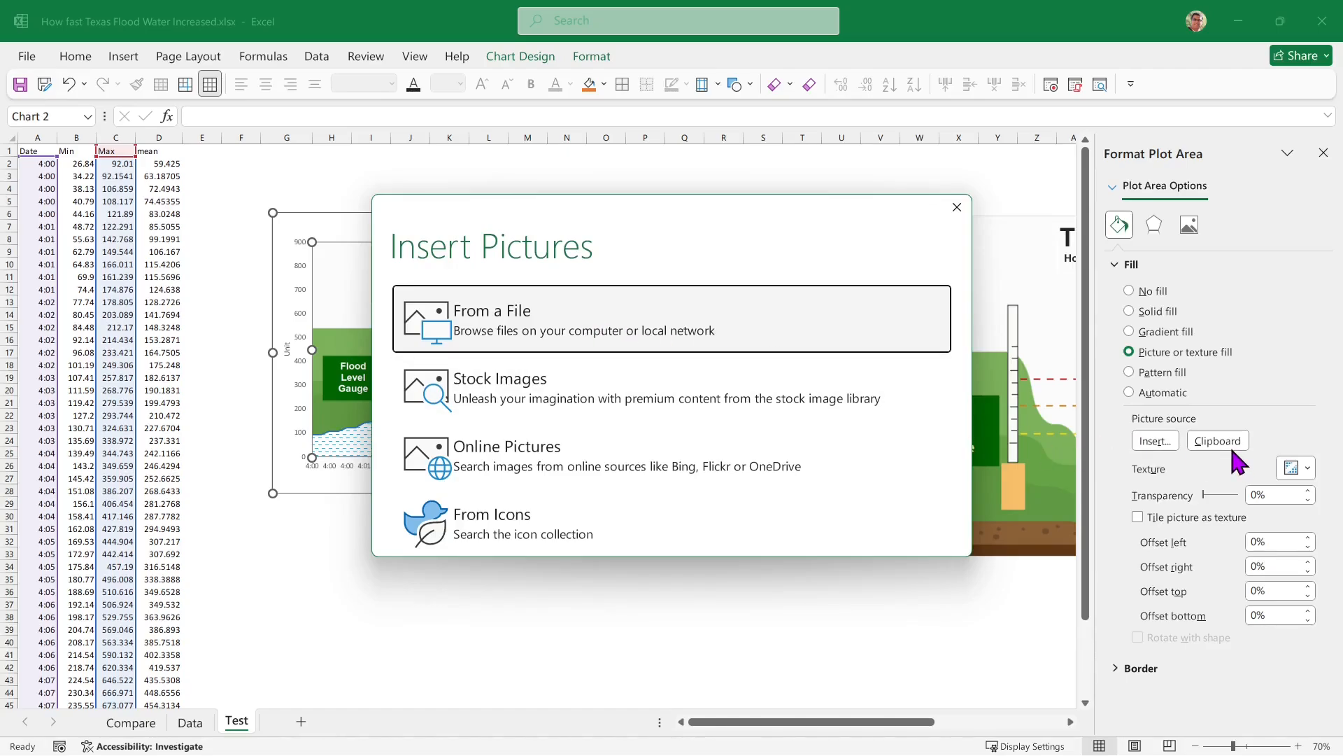
pyautogui.click(676, 319)
pyautogui.moveTo(518, 18); pyautogui.dragTo(0, 105)
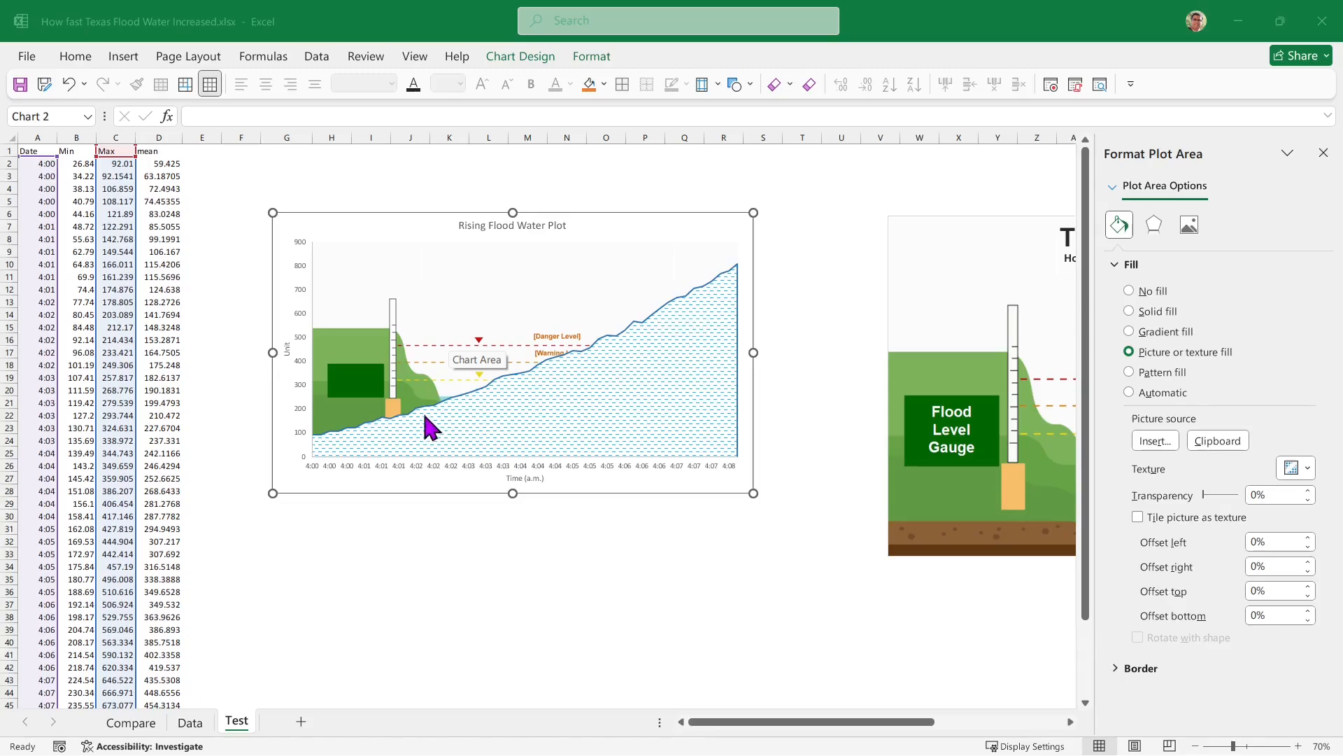
# - Narrow the plot area slightly by moving its left edge inward, away from the chart border
pyautogui.click(373, 266)
pyautogui.moveTo(312, 349)
pyautogui.mouseDown()
pyautogui.moveTo(416, 353)
pyautogui.moveTo(324, 350)
pyautogui.mouseUp()
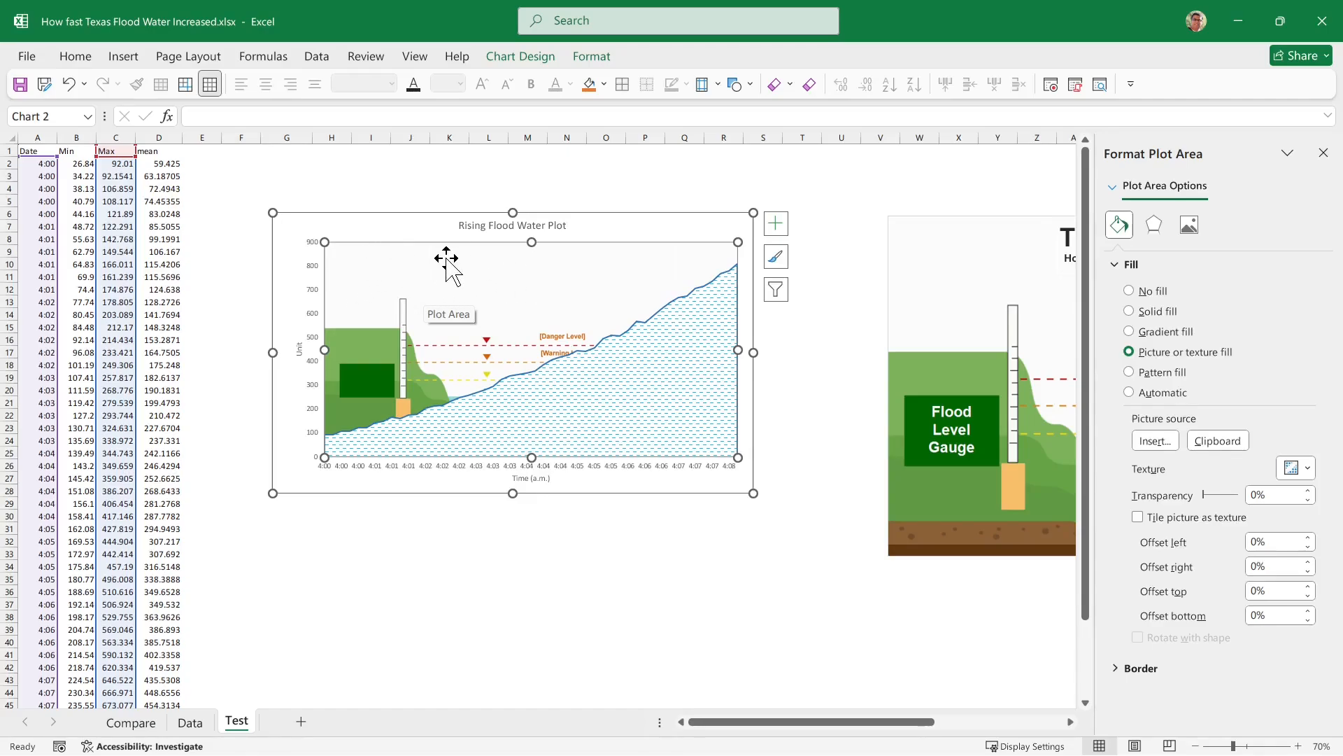
pyautogui.click(390, 222)
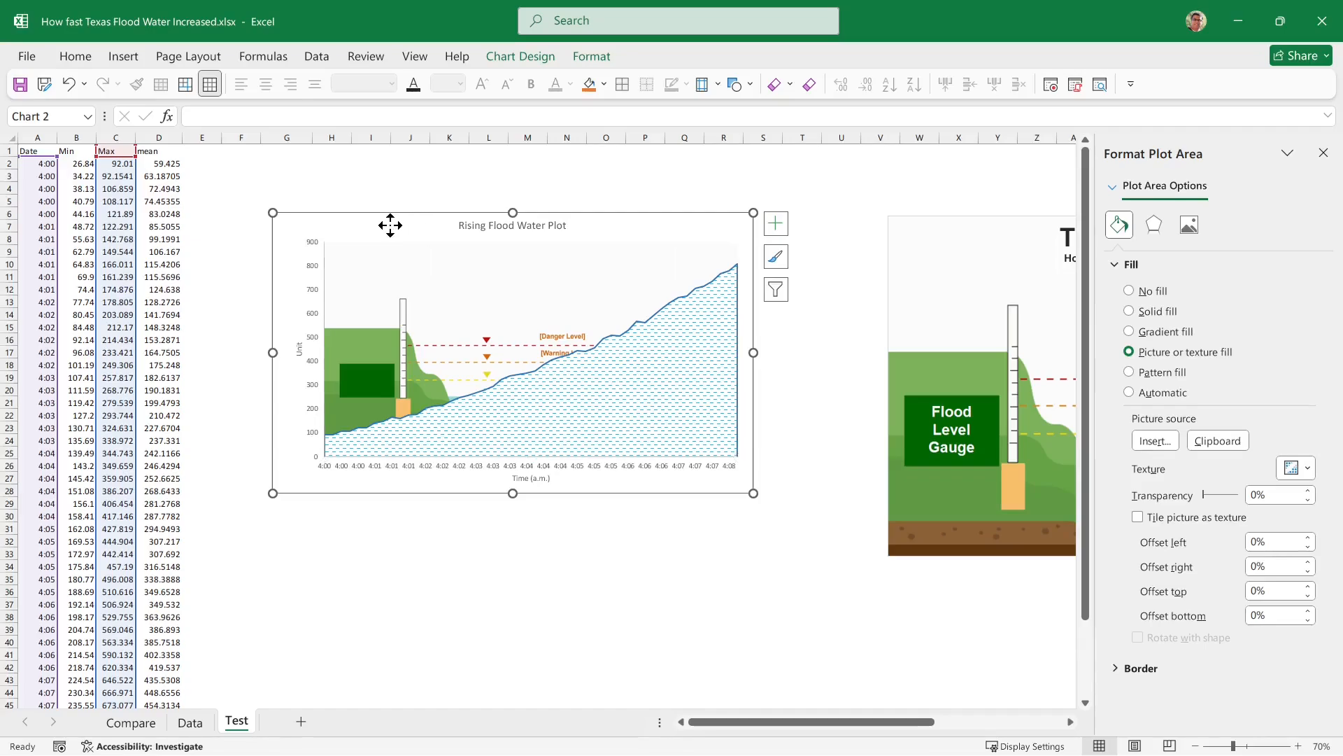
# - Remove the picture fill from the chart's plot area by setting it to No fill
pyautogui.click(371, 276)
pyautogui.rightClick(363, 284)
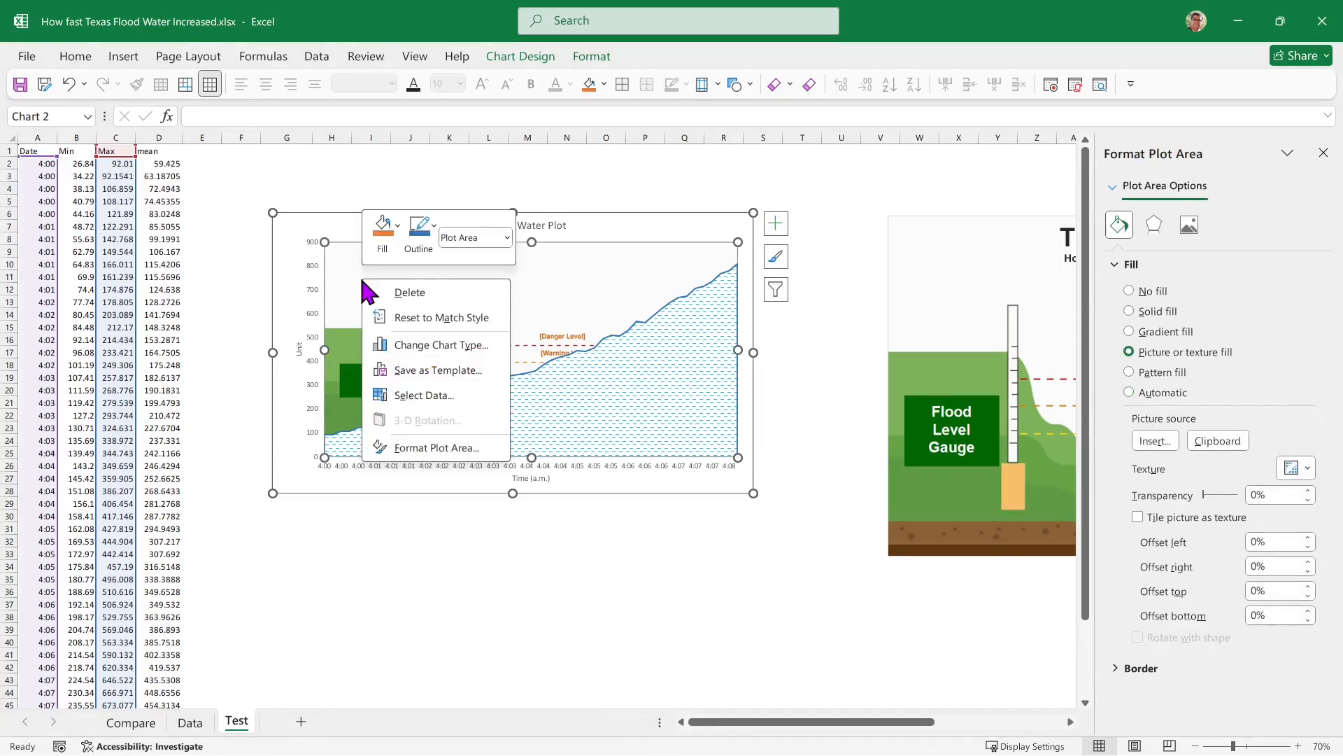
pyautogui.click(436, 448)
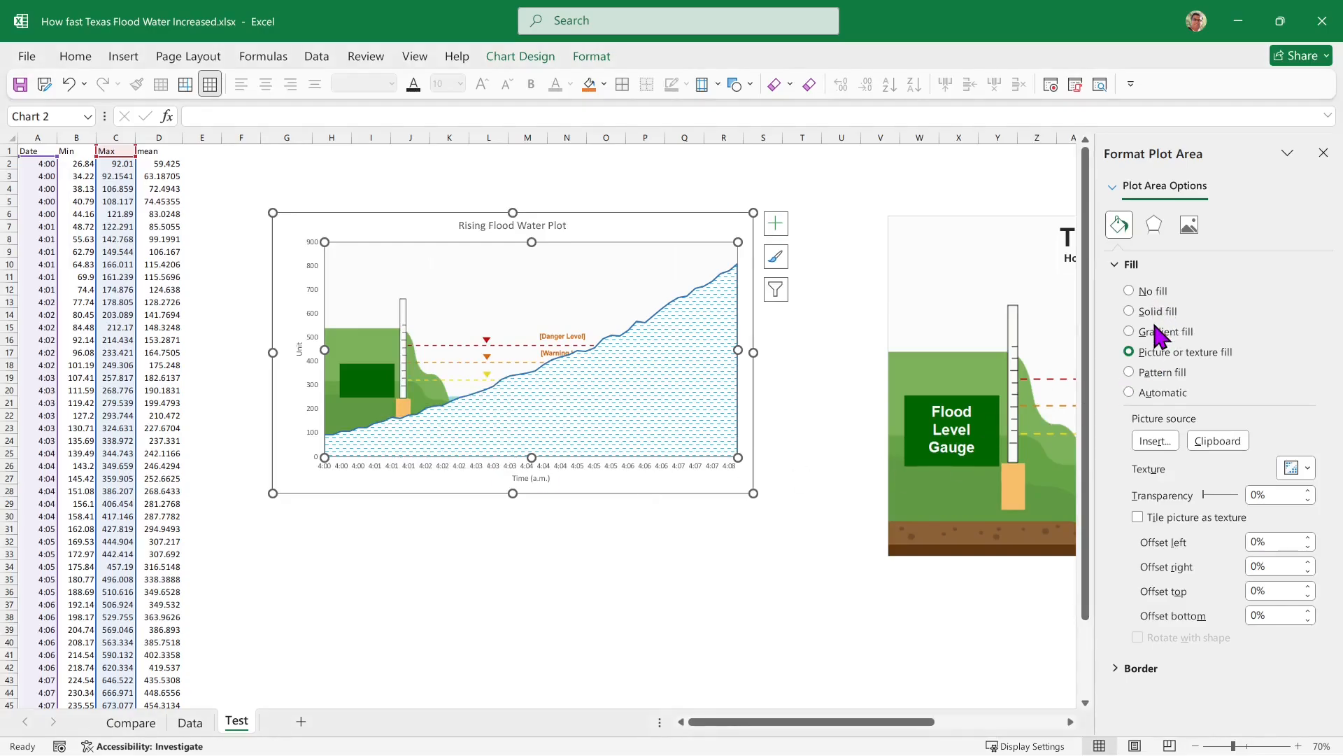
pyautogui.click(1155, 292)
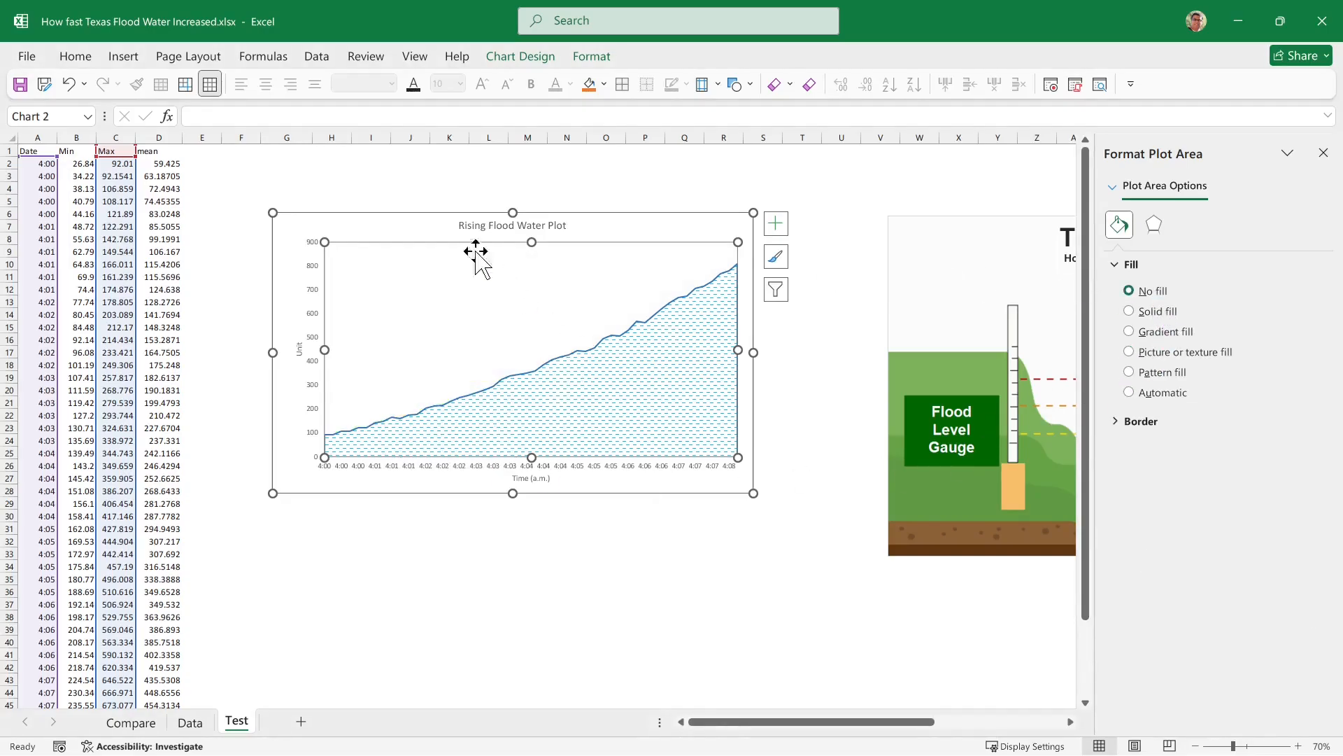
# - Fill the entire chart area with the flood level gauge landscape using Picture or texture fill, and close the formatting pane
pyautogui.click(341, 226)
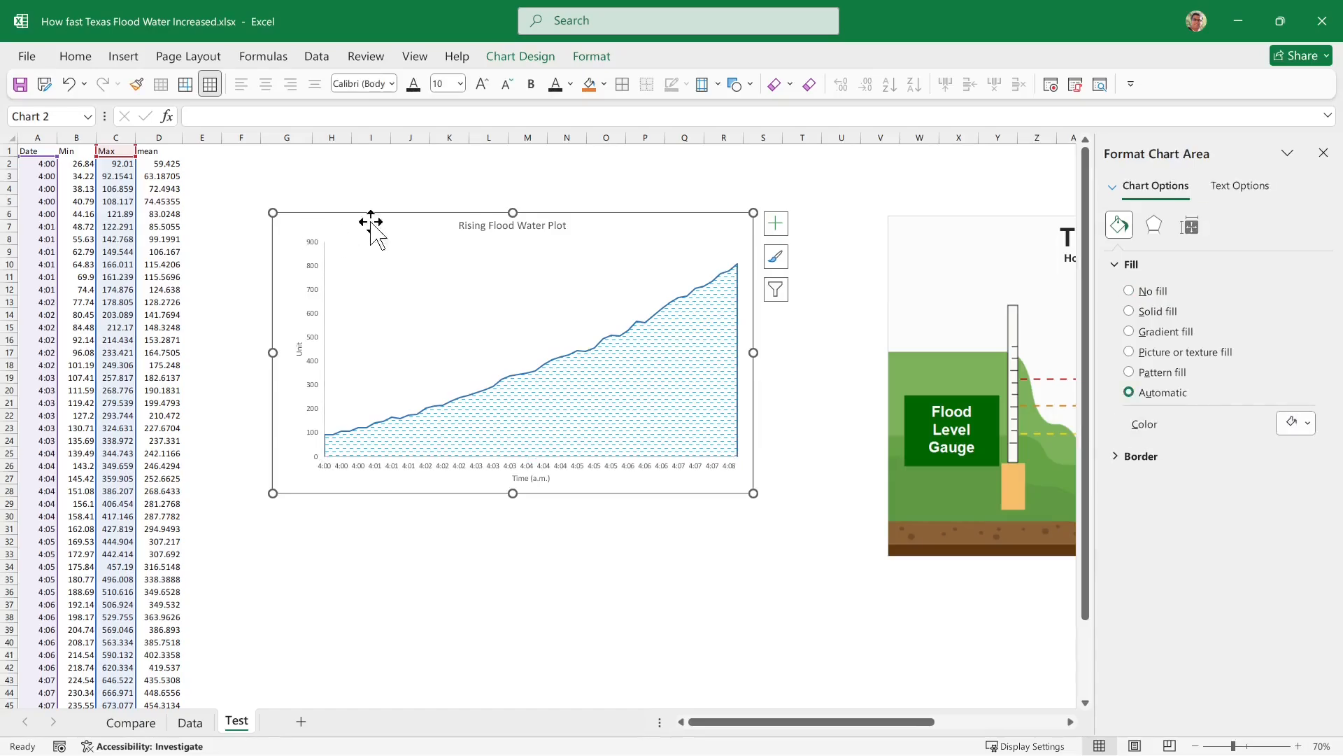
pyautogui.rightClick(301, 228)
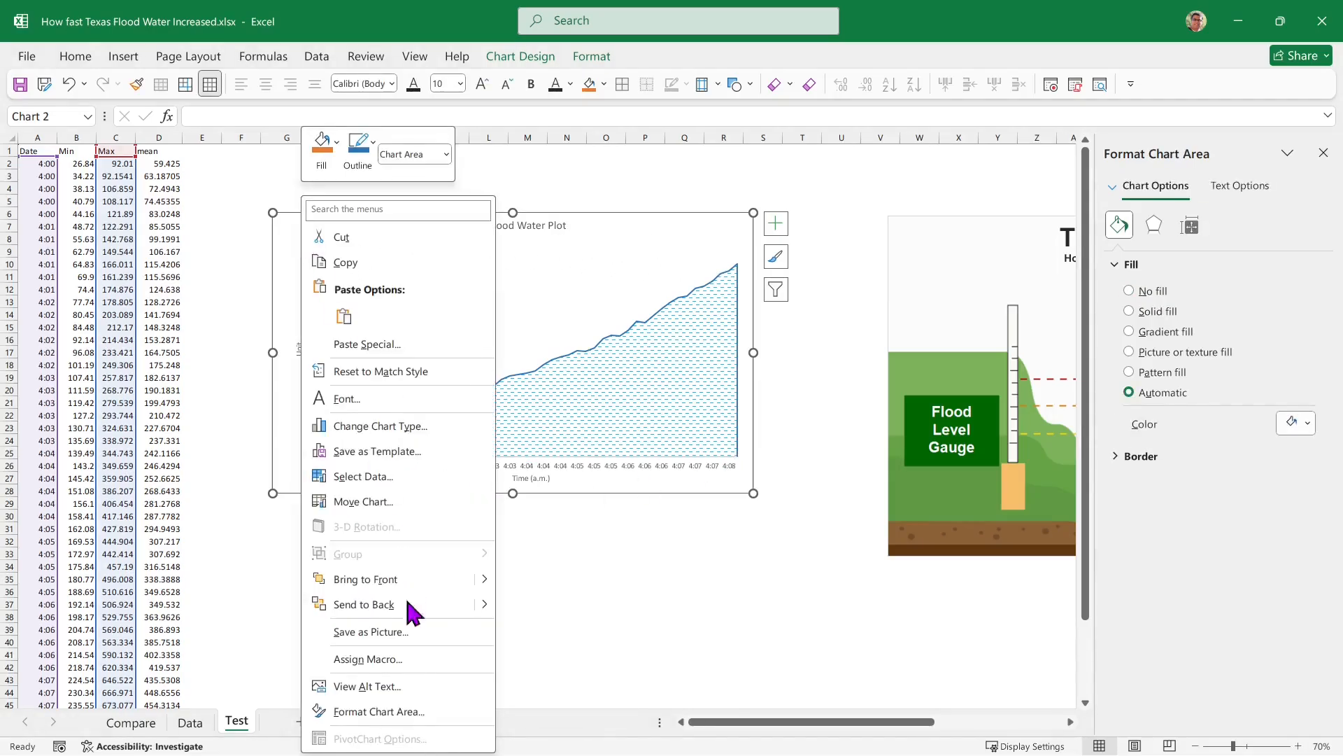
pyautogui.click(406, 707)
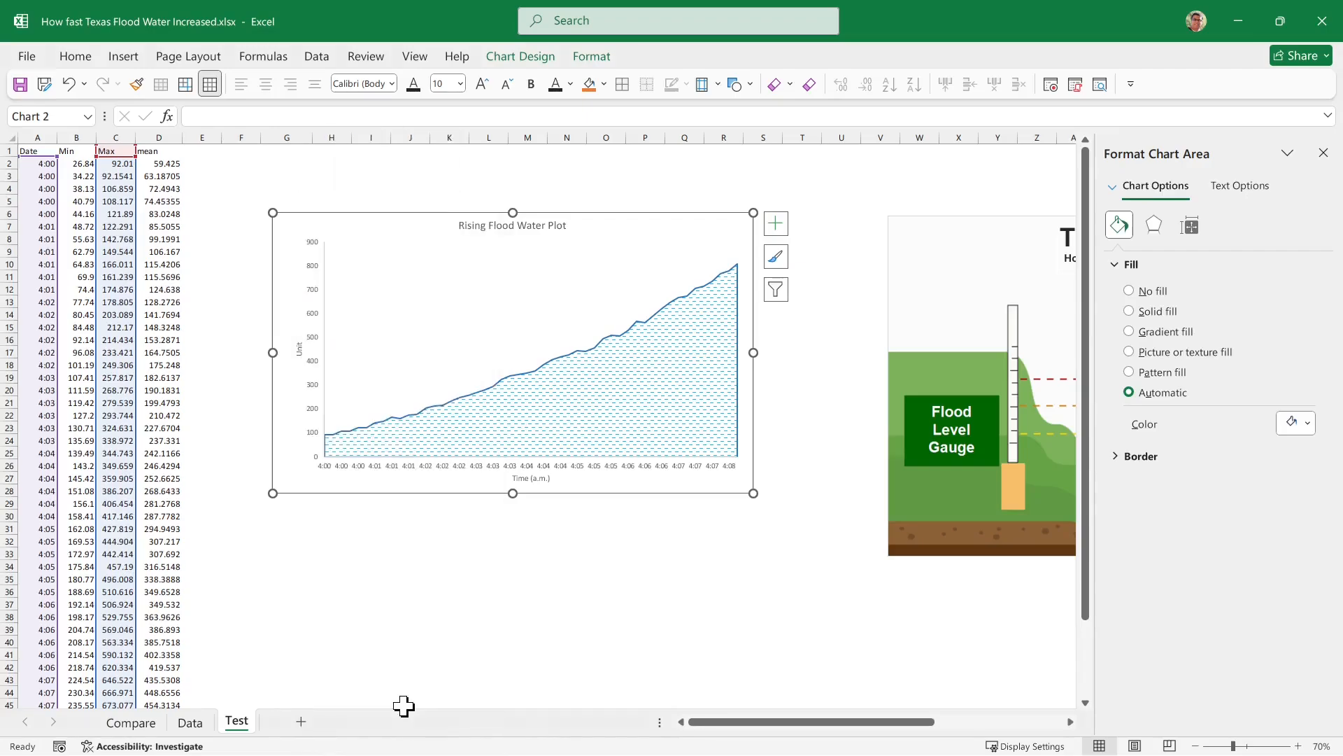
pyautogui.click(1166, 355)
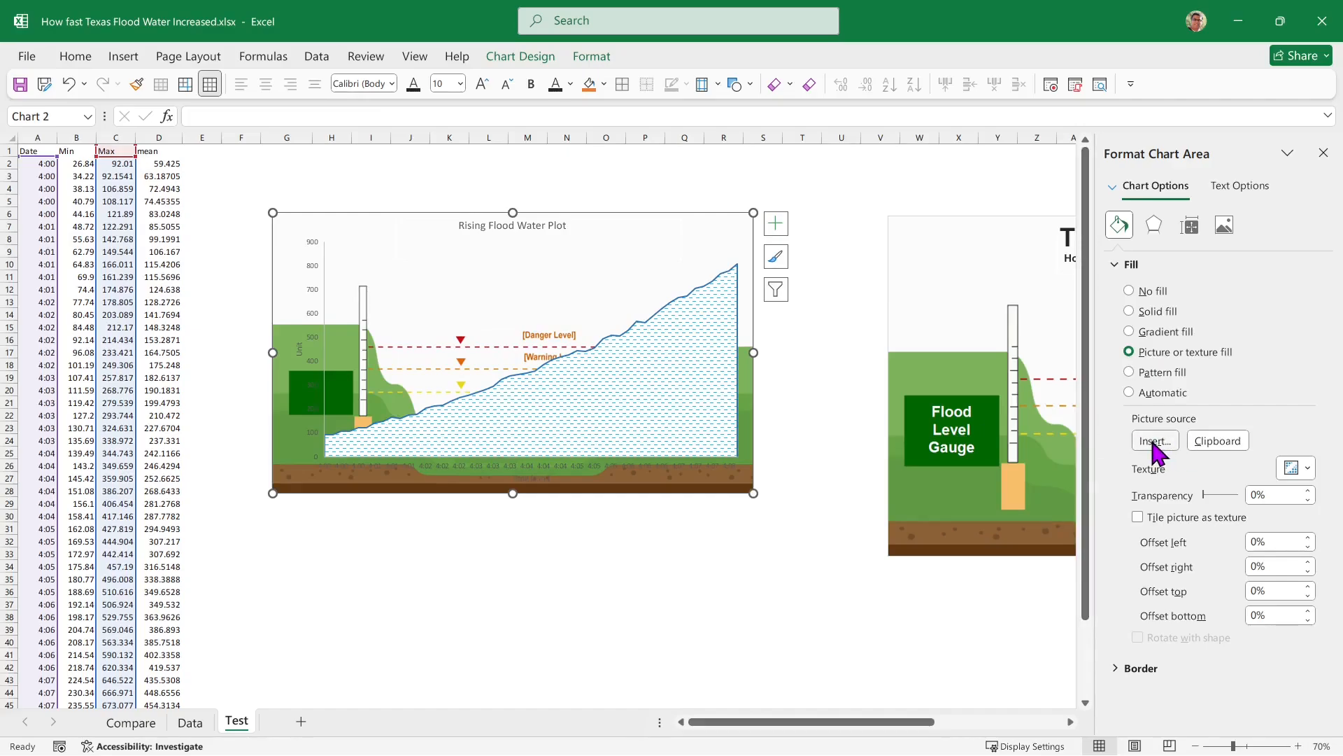
pyautogui.click(1323, 152)
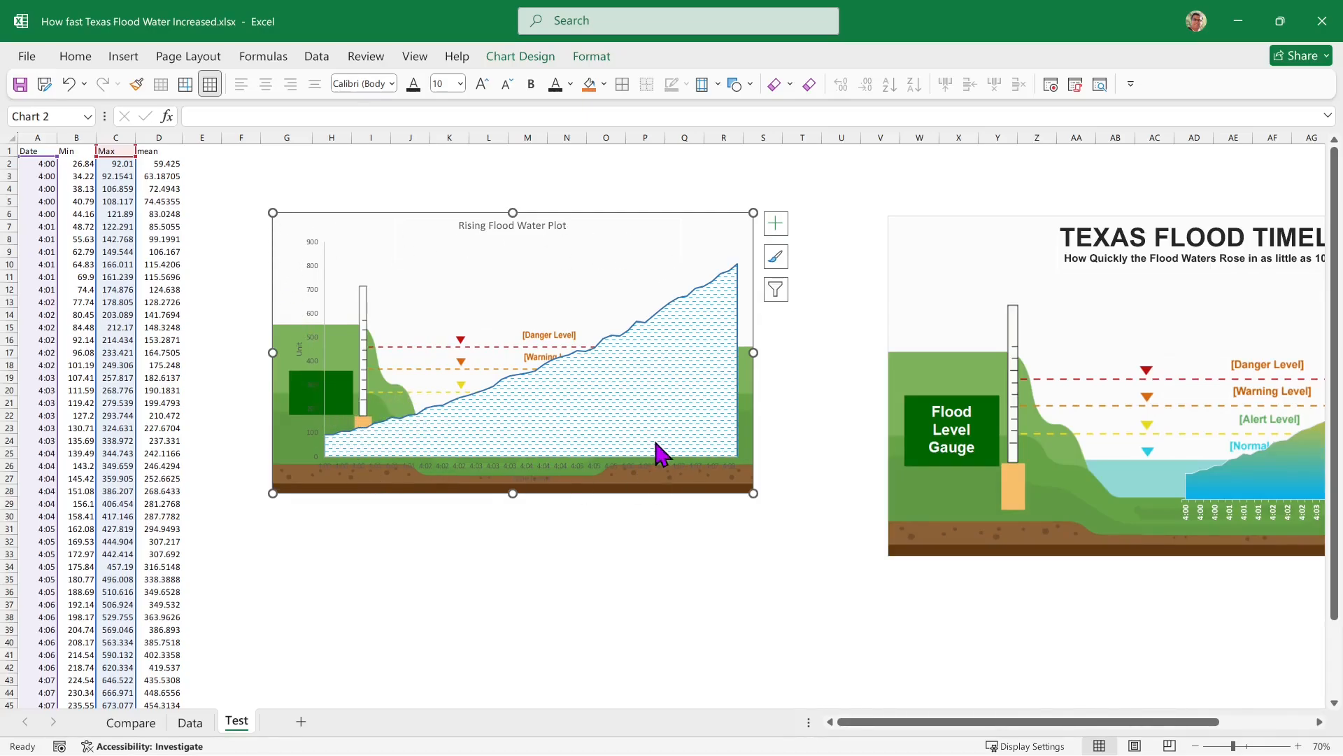
# - Shrink the plot area from its upper-left corner so the area series begins at the pond beyond the gauge
pyautogui.click(608, 427)
pyautogui.click(444, 274)
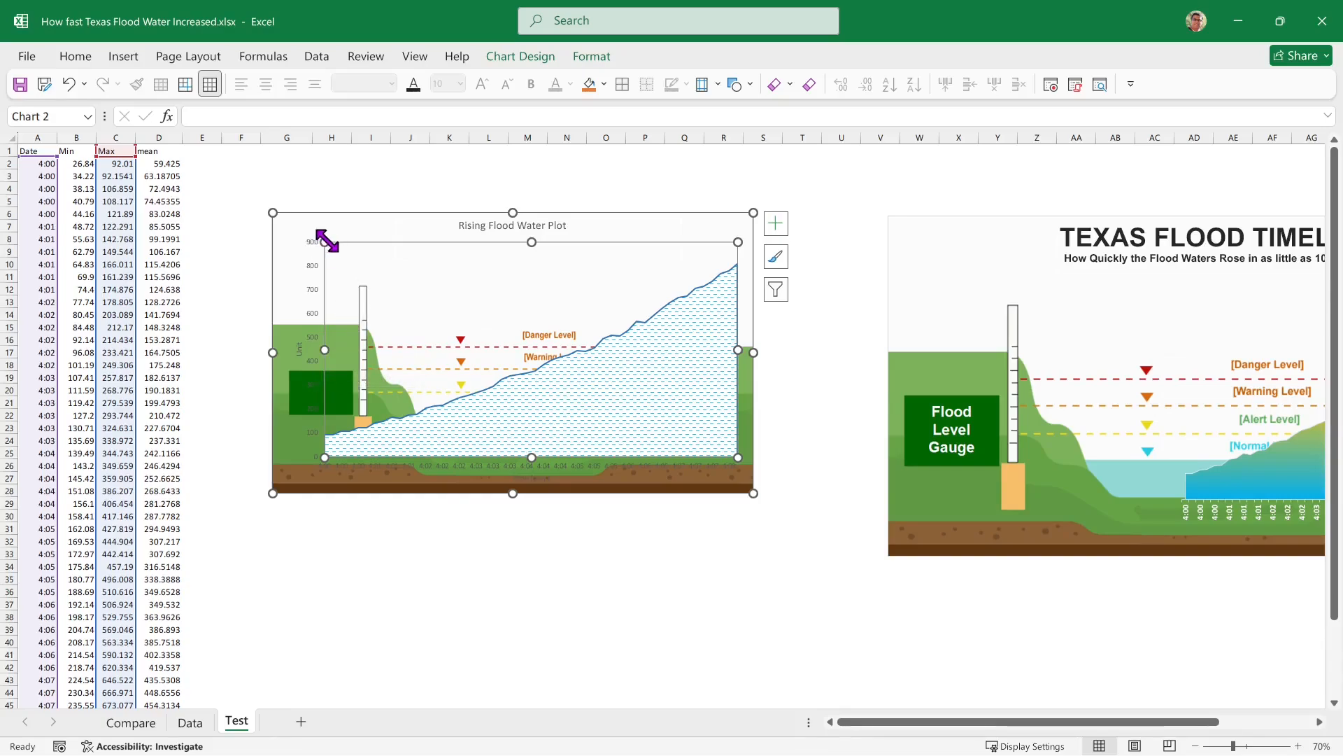
pyautogui.moveTo(324, 242); pyautogui.dragTo(430, 247)
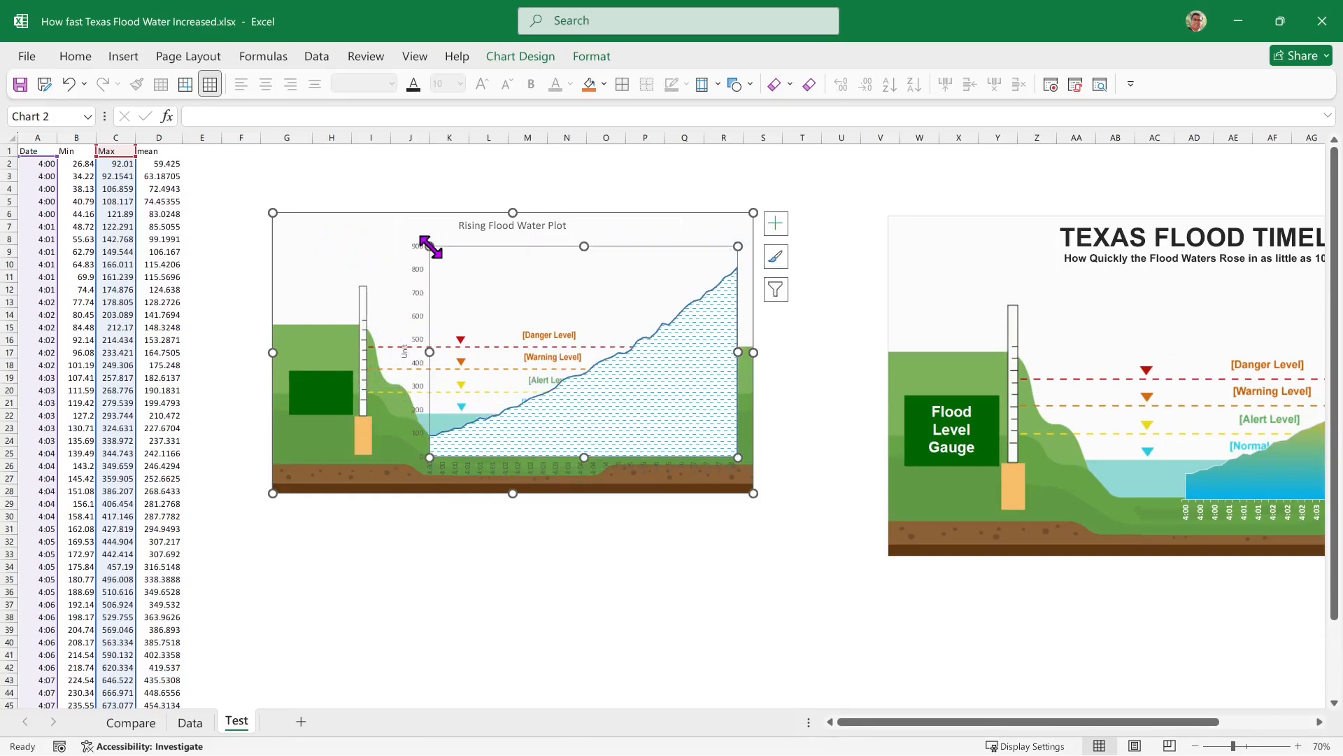
pyautogui.click(589, 440)
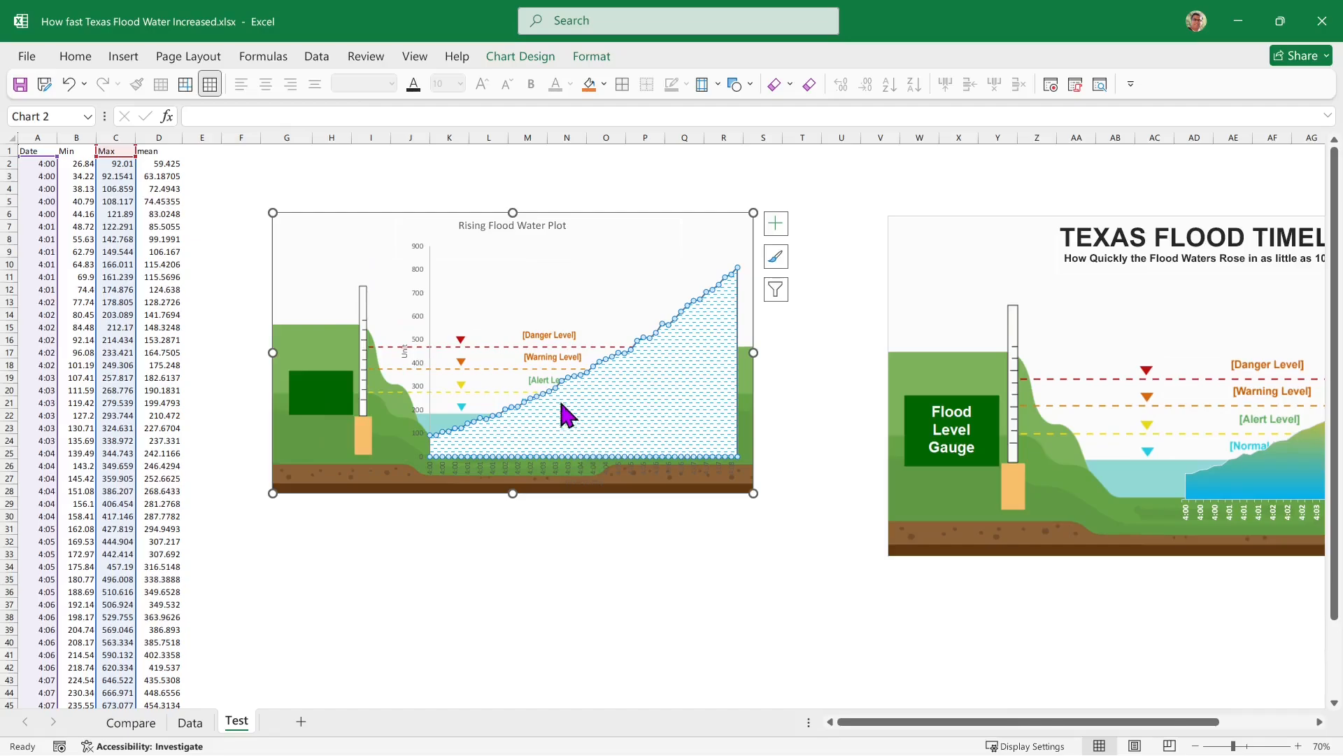
# - Raise the plot area's bottom edge slightly and fit its left edge near the level marker triangles
pyautogui.click(540, 300)
pyautogui.moveTo(585, 456); pyautogui.dragTo(587, 450)
pyautogui.moveTo(431, 349); pyautogui.dragTo(453, 350)
pyautogui.moveTo(627, 294); pyautogui.dragTo(628, 294)
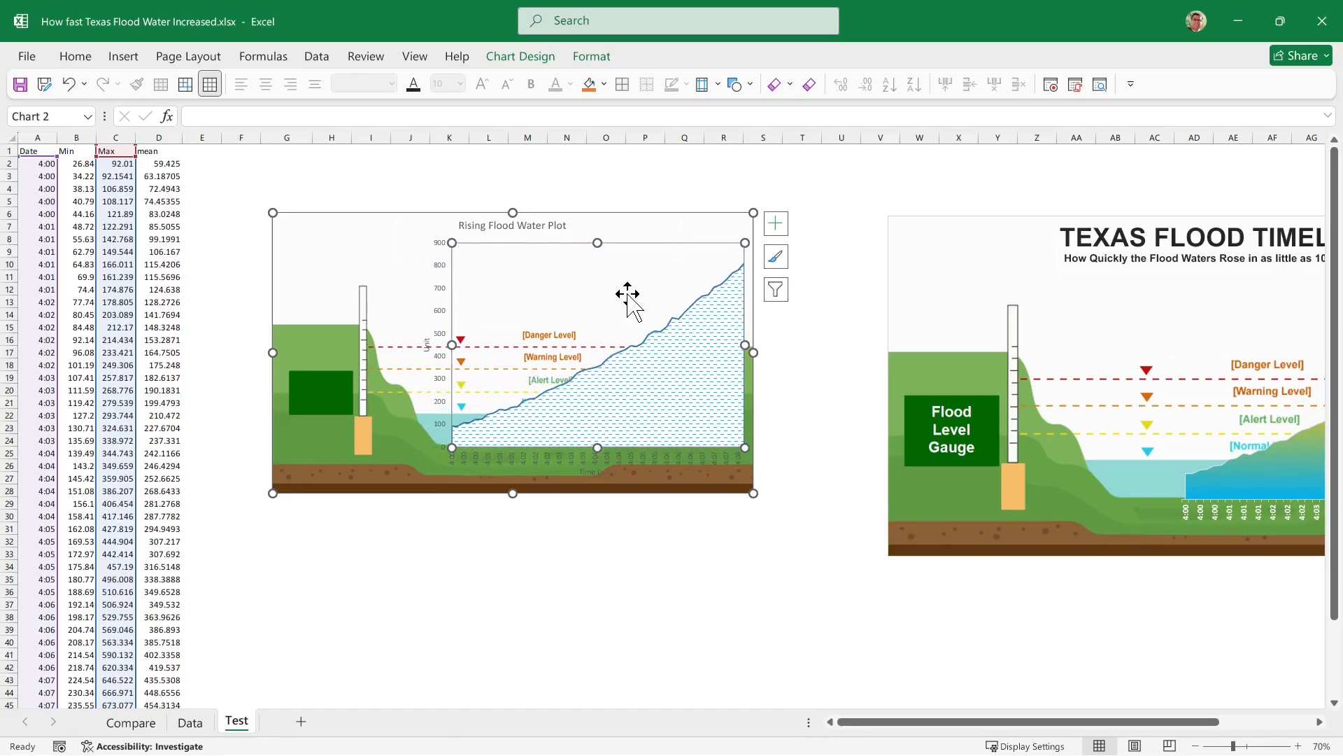
pyautogui.click(794, 329)
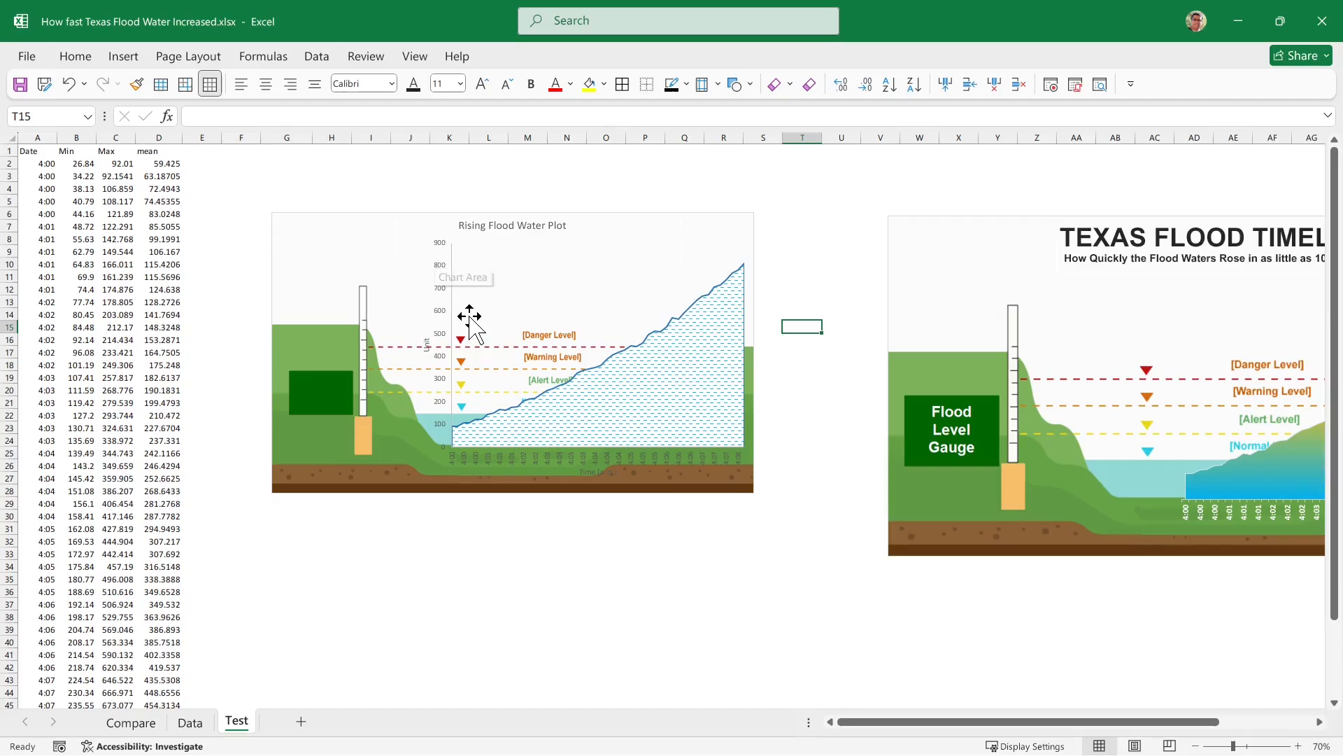
# - Delete the chart's vertical axis and nudge the plot area slightly upward
pyautogui.click(441, 298)
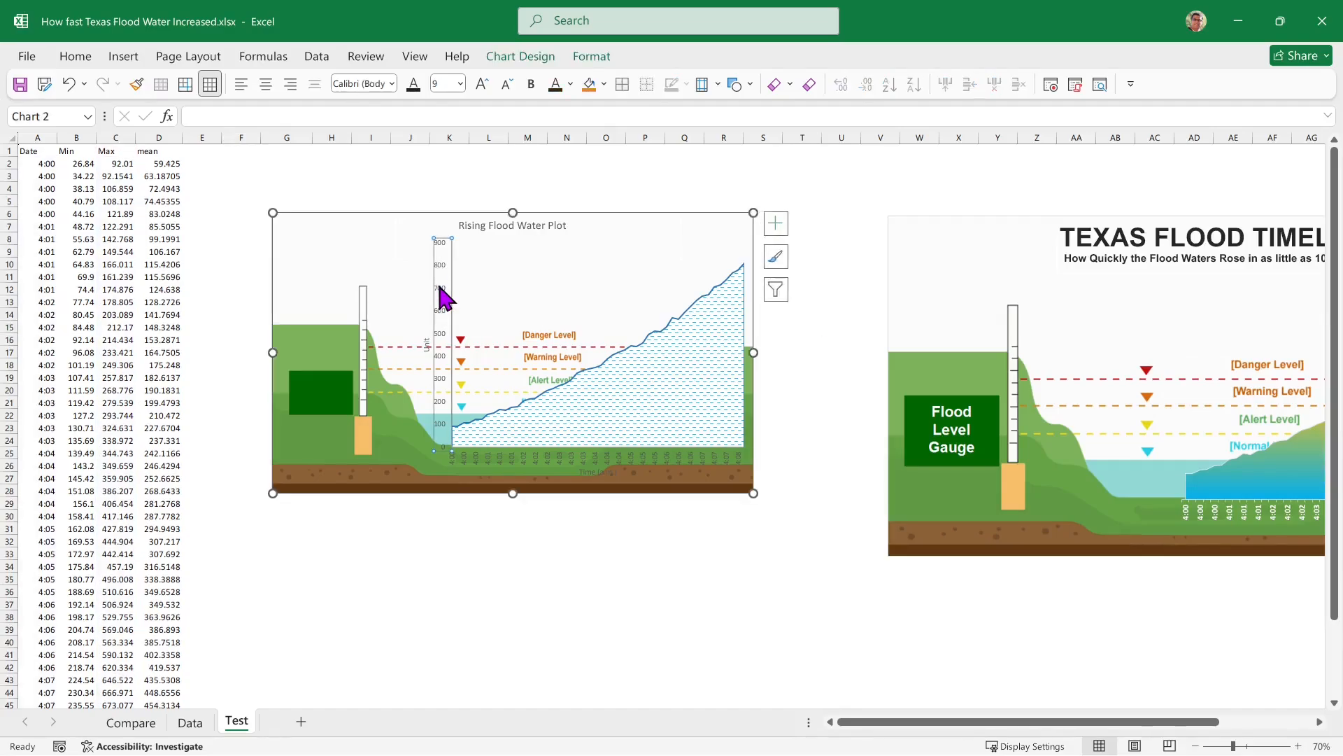
pyautogui.press('Delete')
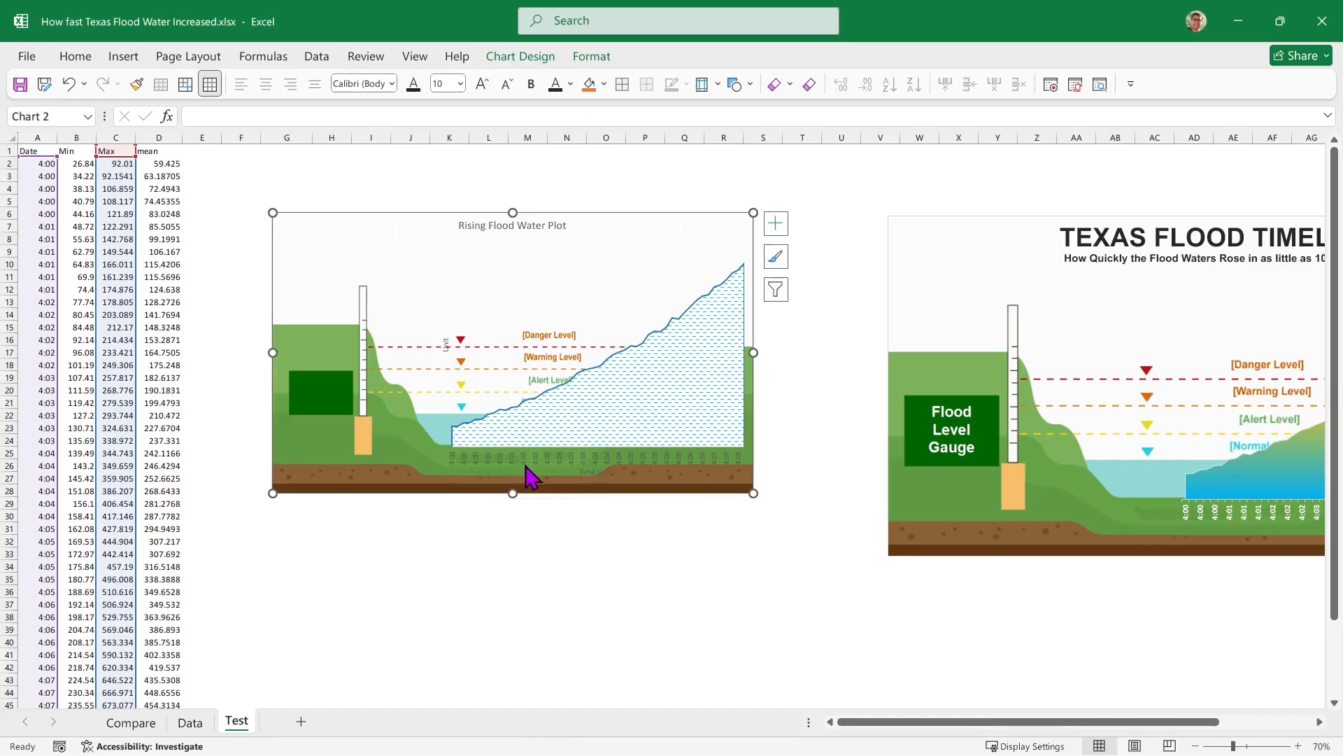
pyautogui.click(599, 439)
pyautogui.click(627, 299)
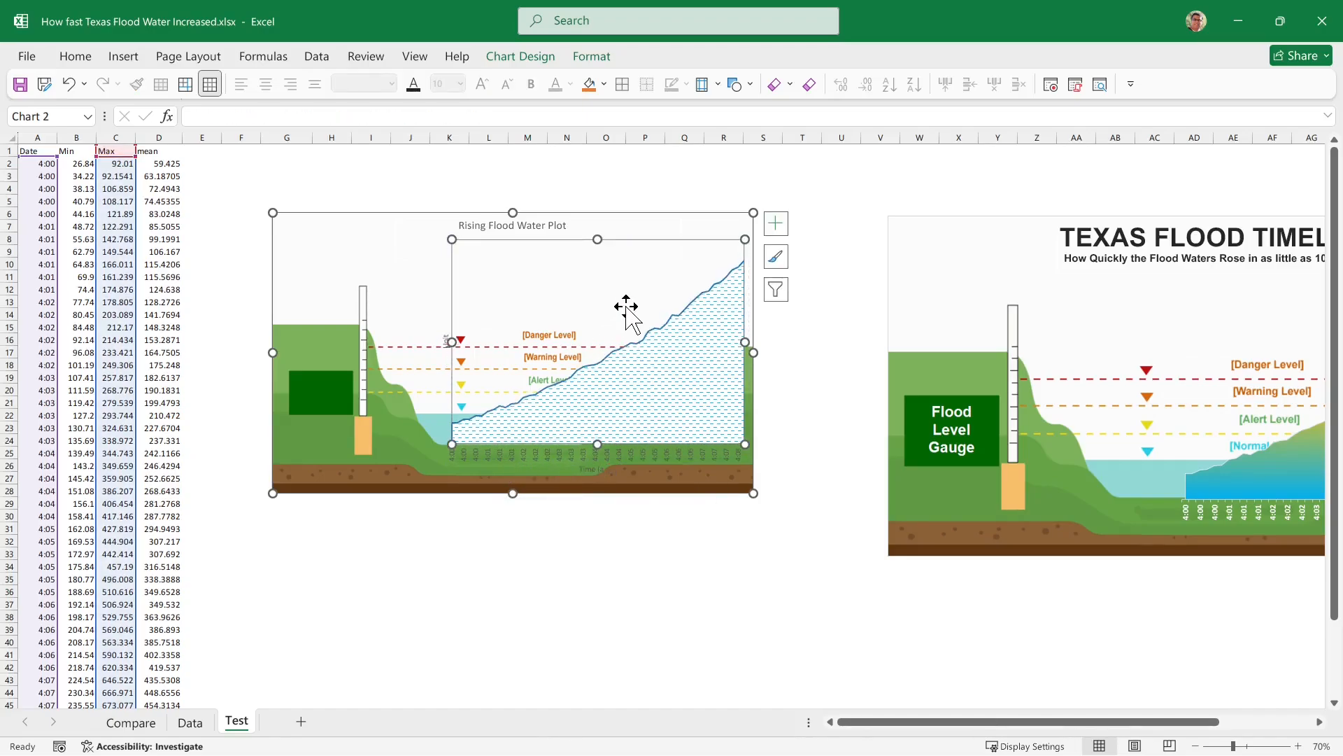
# - Make the horizontal axis time labels white and enlarge them to 10.5 pt
pyautogui.click(536, 463)
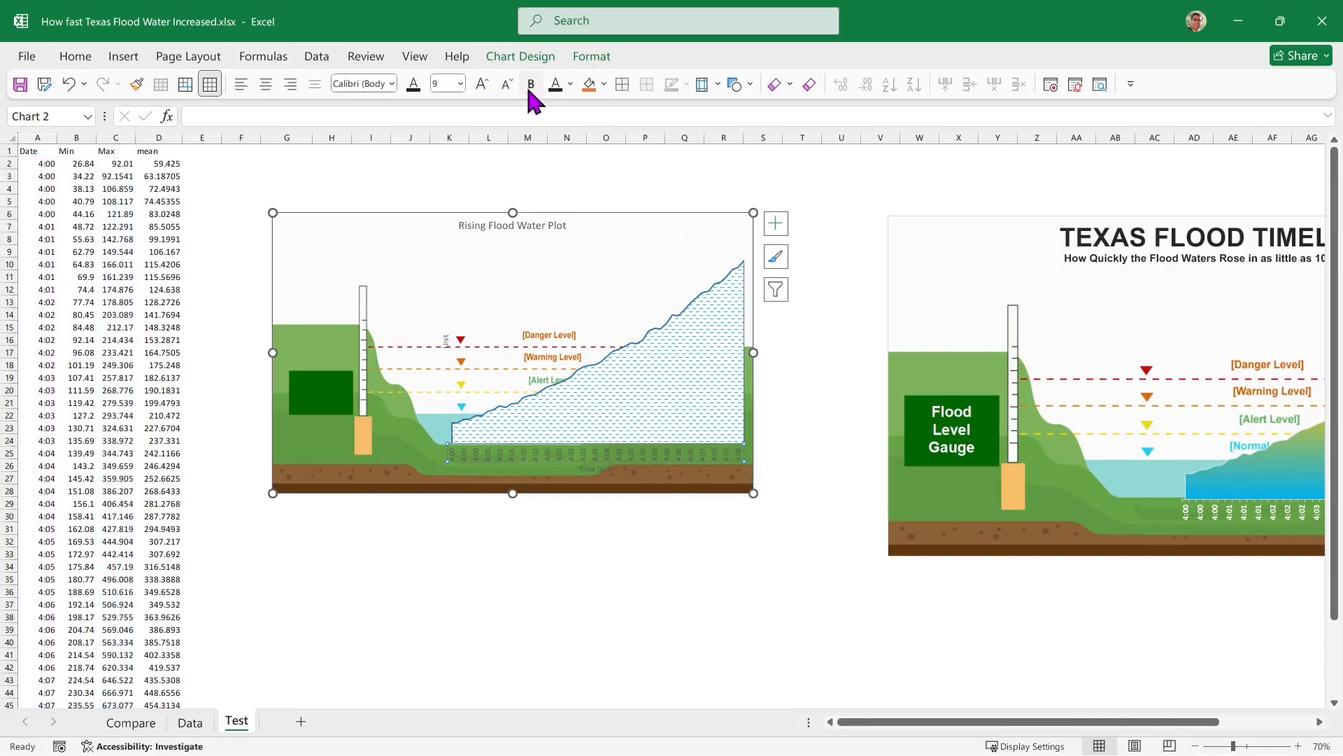
pyautogui.click(565, 89)
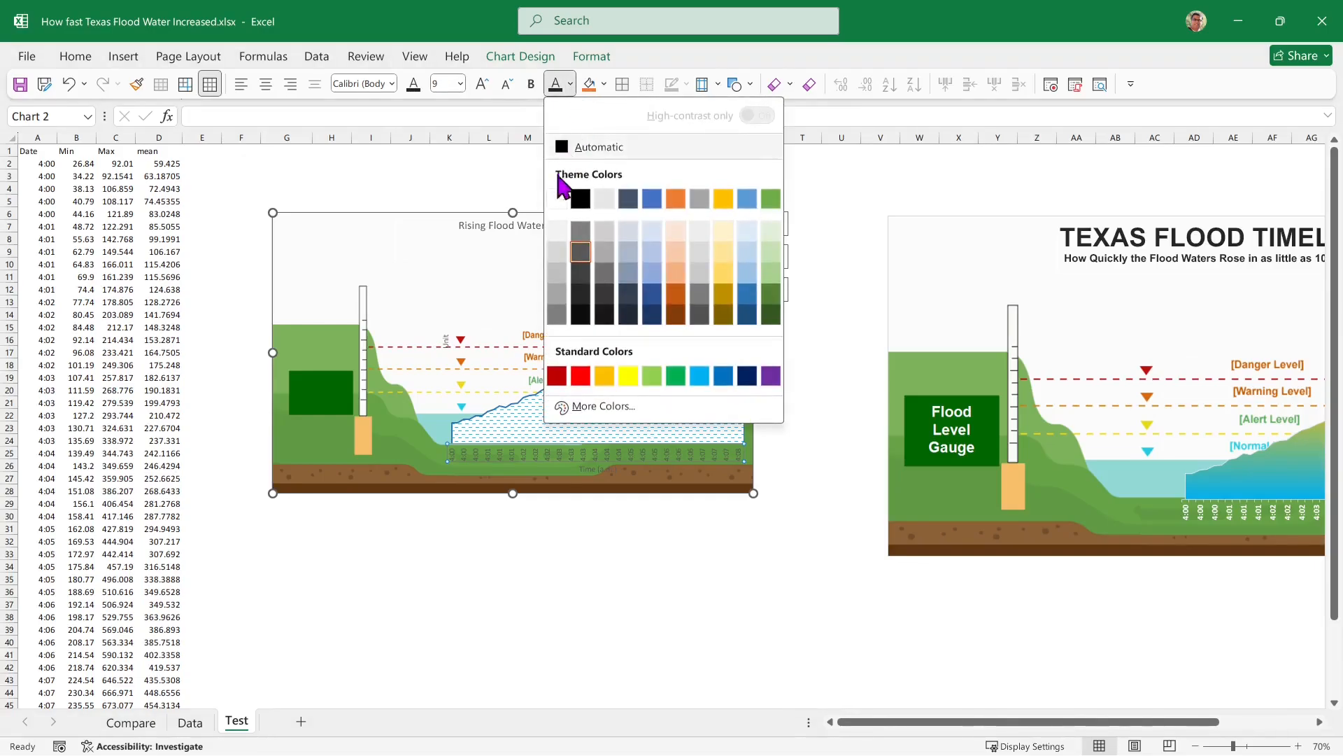
pyautogui.click(564, 198)
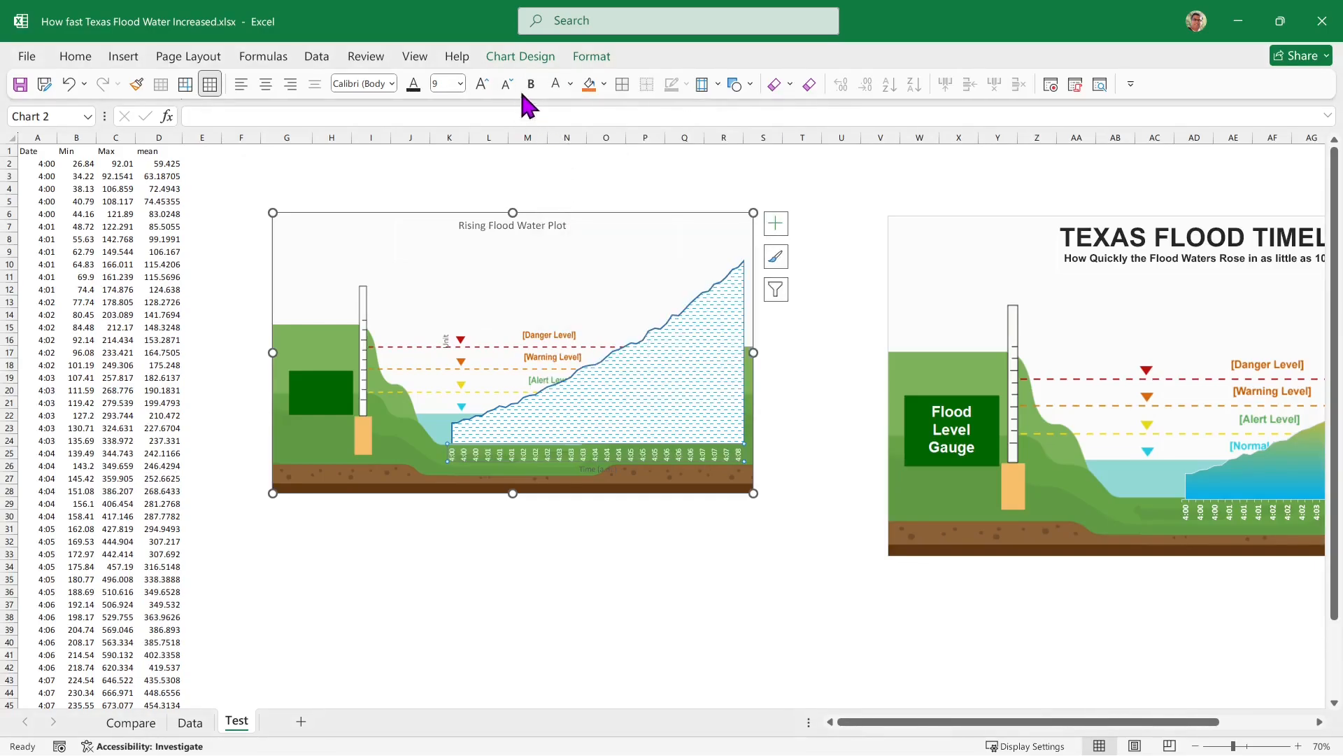
pyautogui.click(484, 82)
pyautogui.click(484, 82)
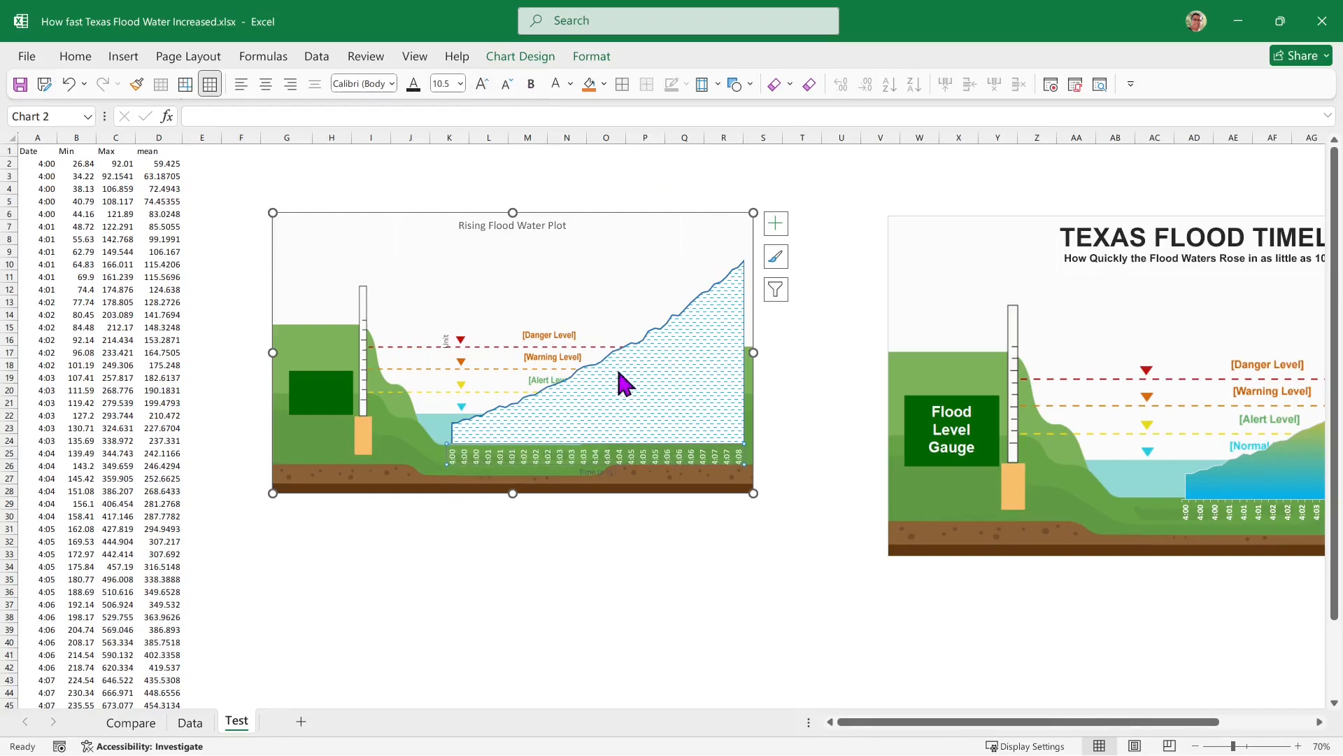
pyautogui.doubleClick(588, 466)
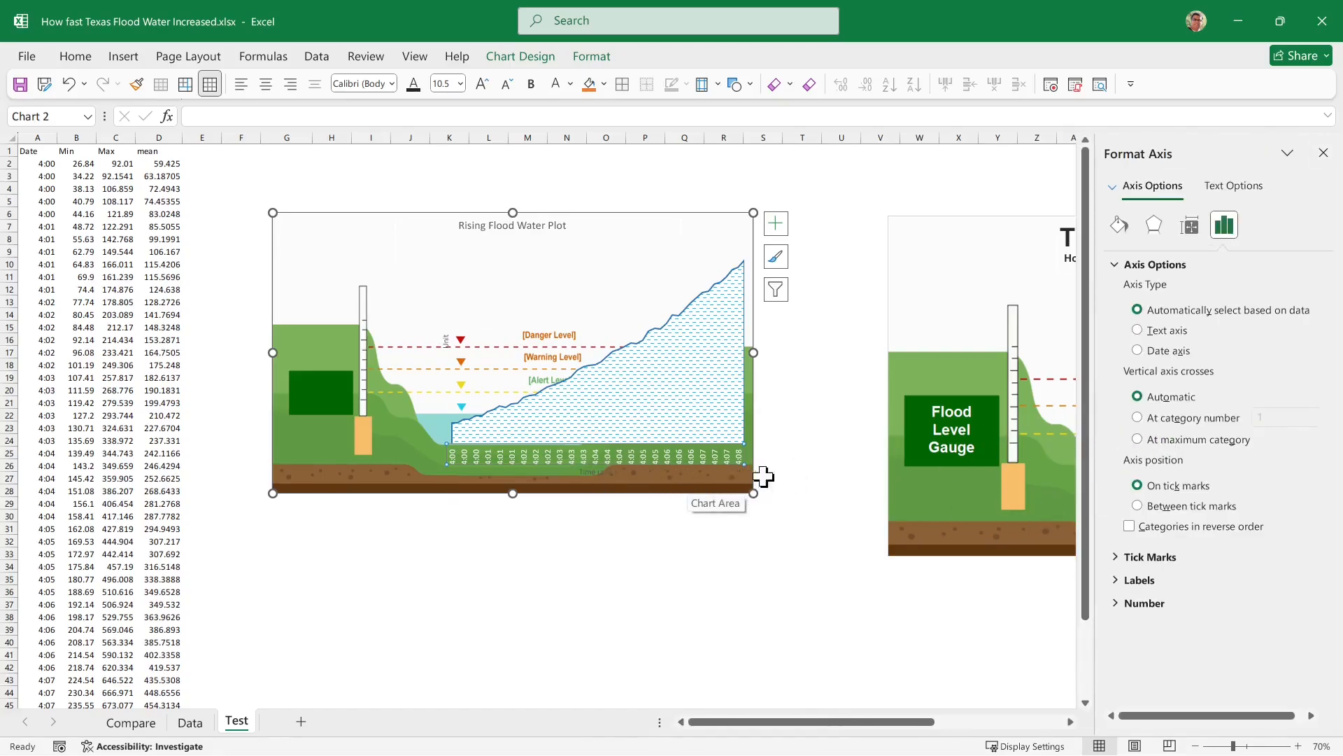
pyautogui.click(794, 478)
pyautogui.click(826, 478)
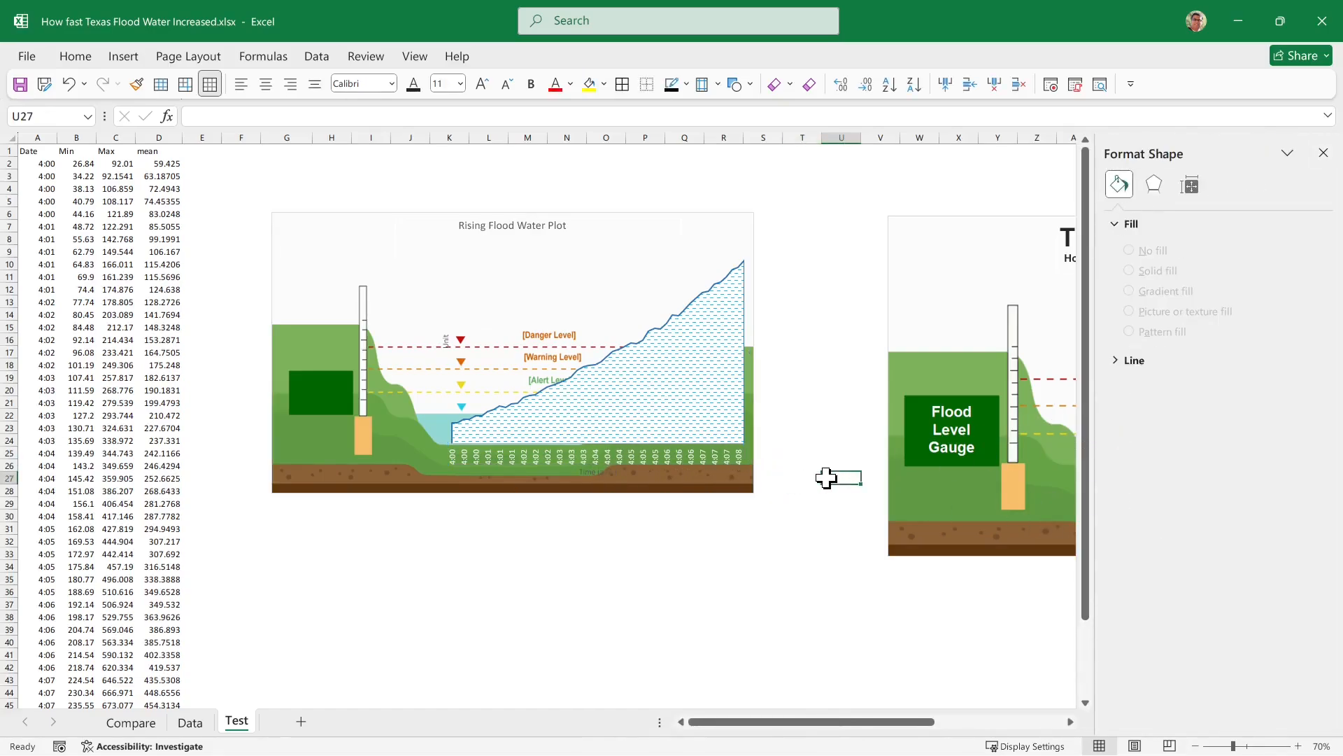
# - Nudge the plot area slightly toward the chart's right border
pyautogui.click(642, 428)
pyautogui.click(501, 306)
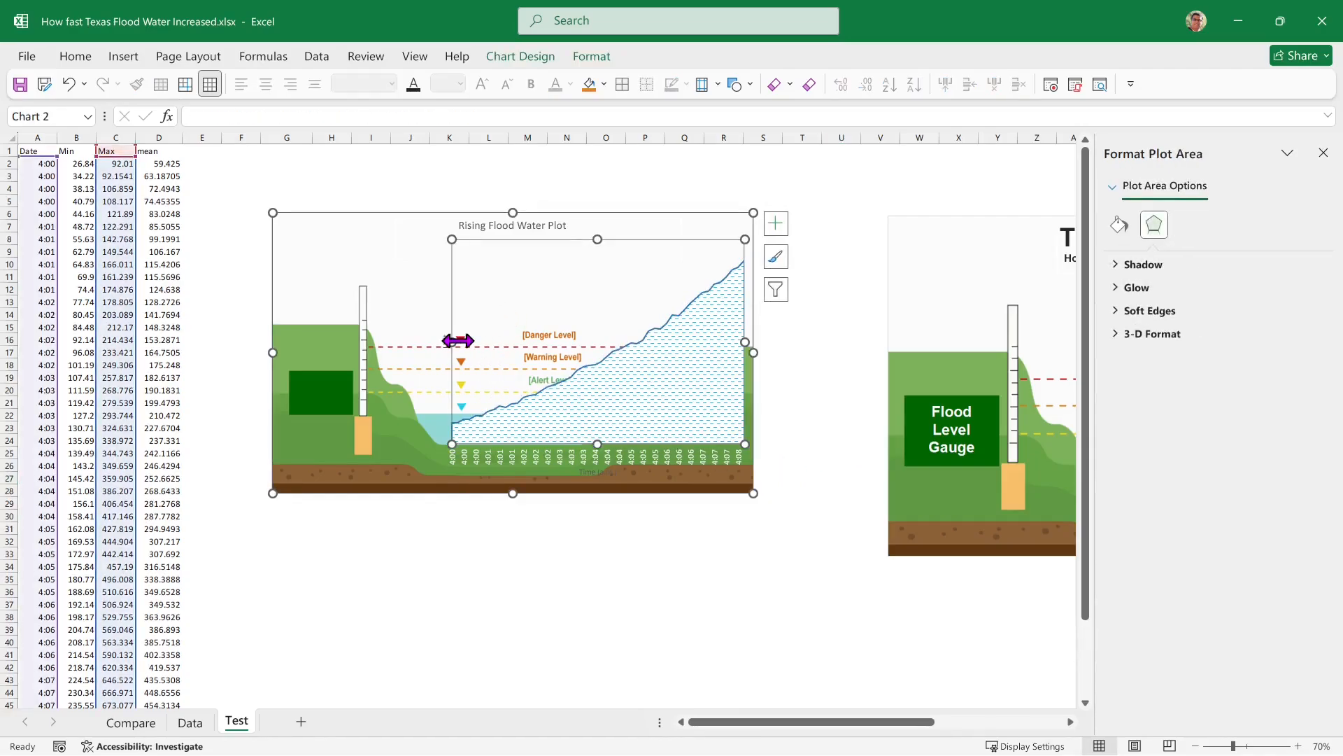
pyautogui.moveTo(505, 342); pyautogui.dragTo(509, 342)
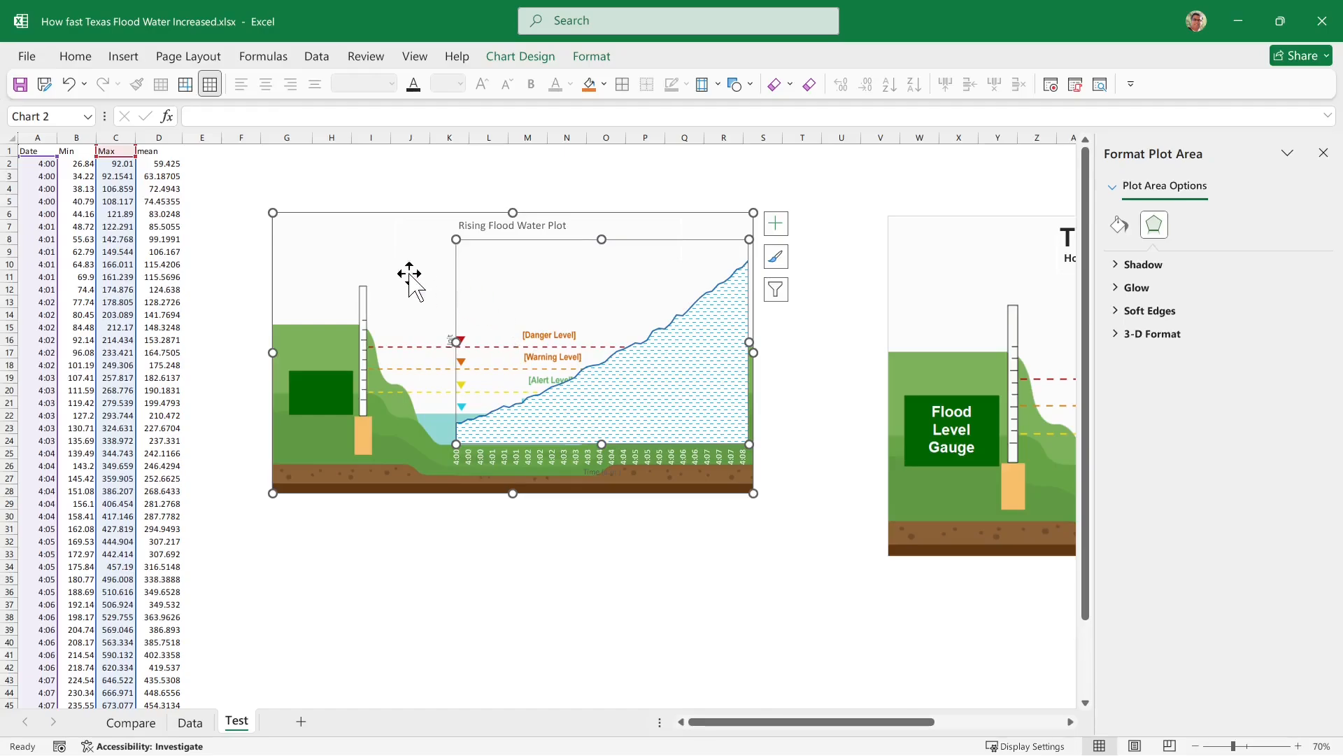
# - Widen the chart leftward to column E and narrow the plot area from its left edge to uncover the level markers
pyautogui.moveTo(273, 352); pyautogui.dragTo(198, 351)
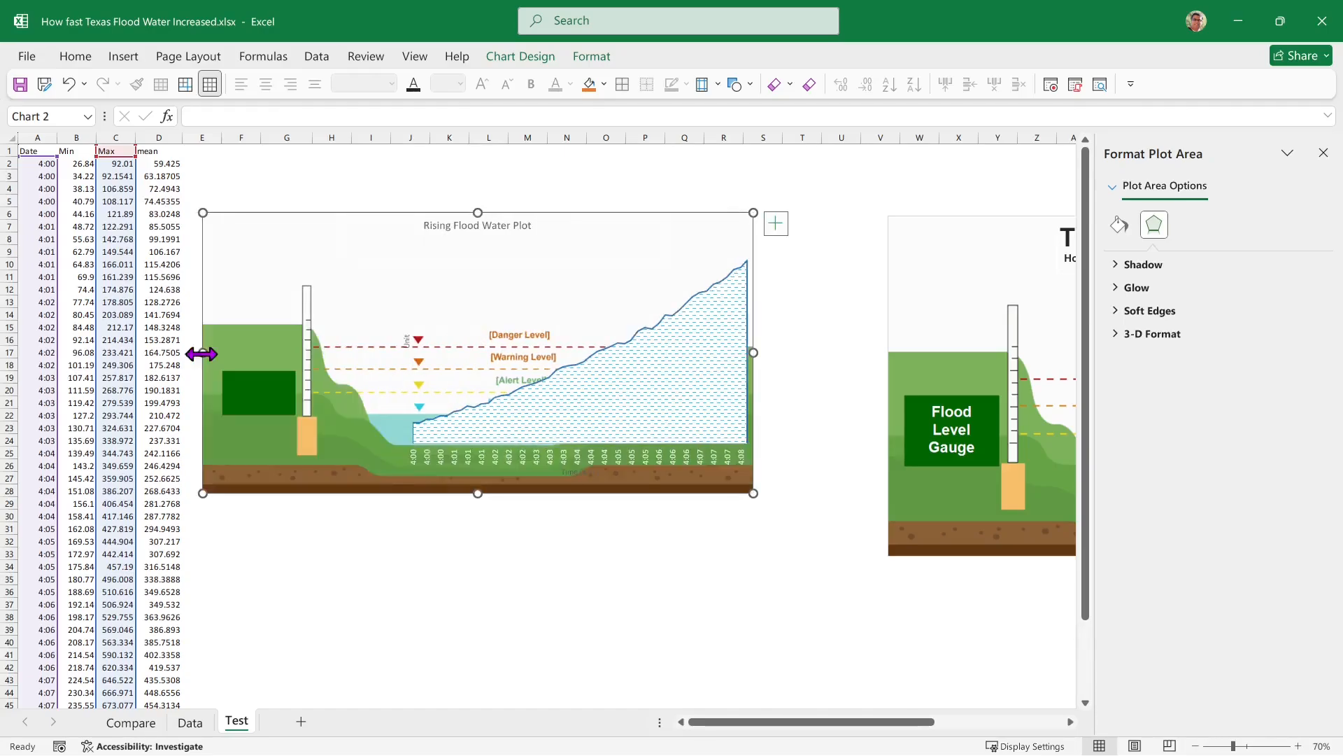
pyautogui.click(495, 399)
pyautogui.click(506, 284)
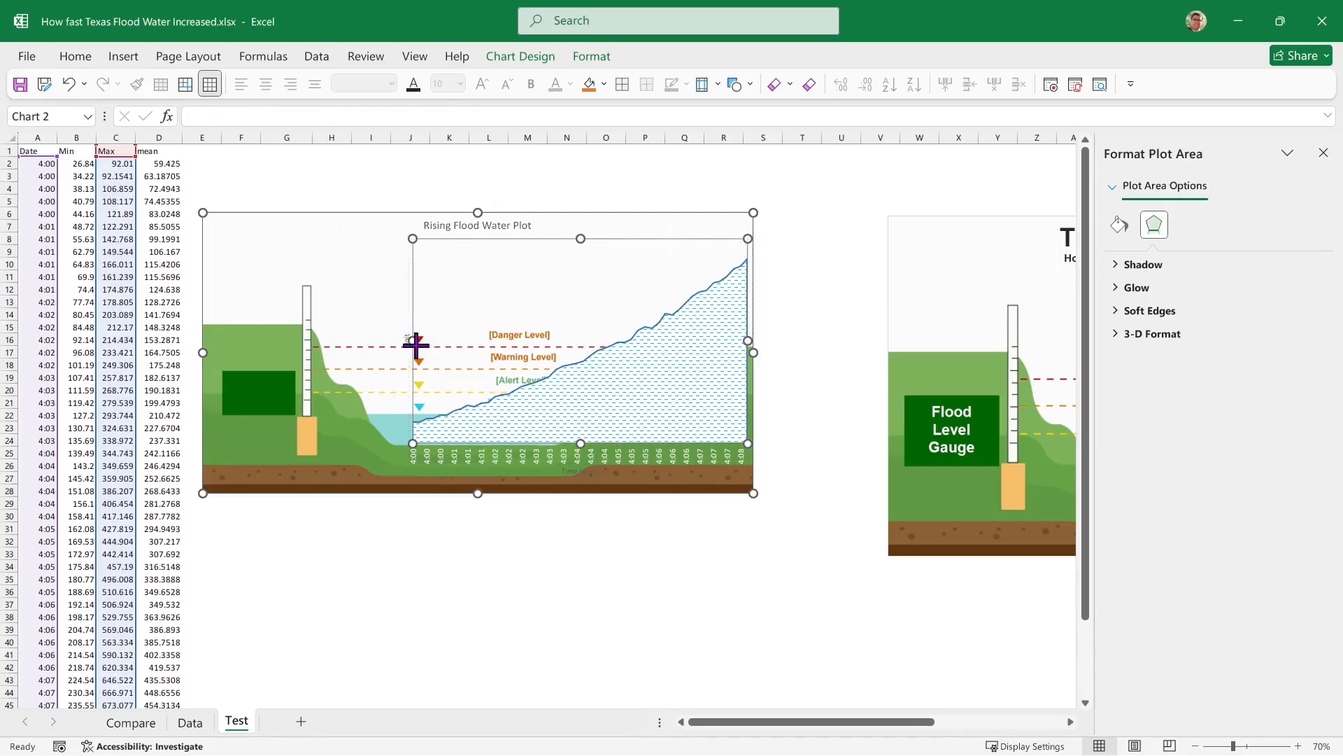
pyautogui.moveTo(418, 344); pyautogui.dragTo(459, 348)
pyautogui.click(384, 270)
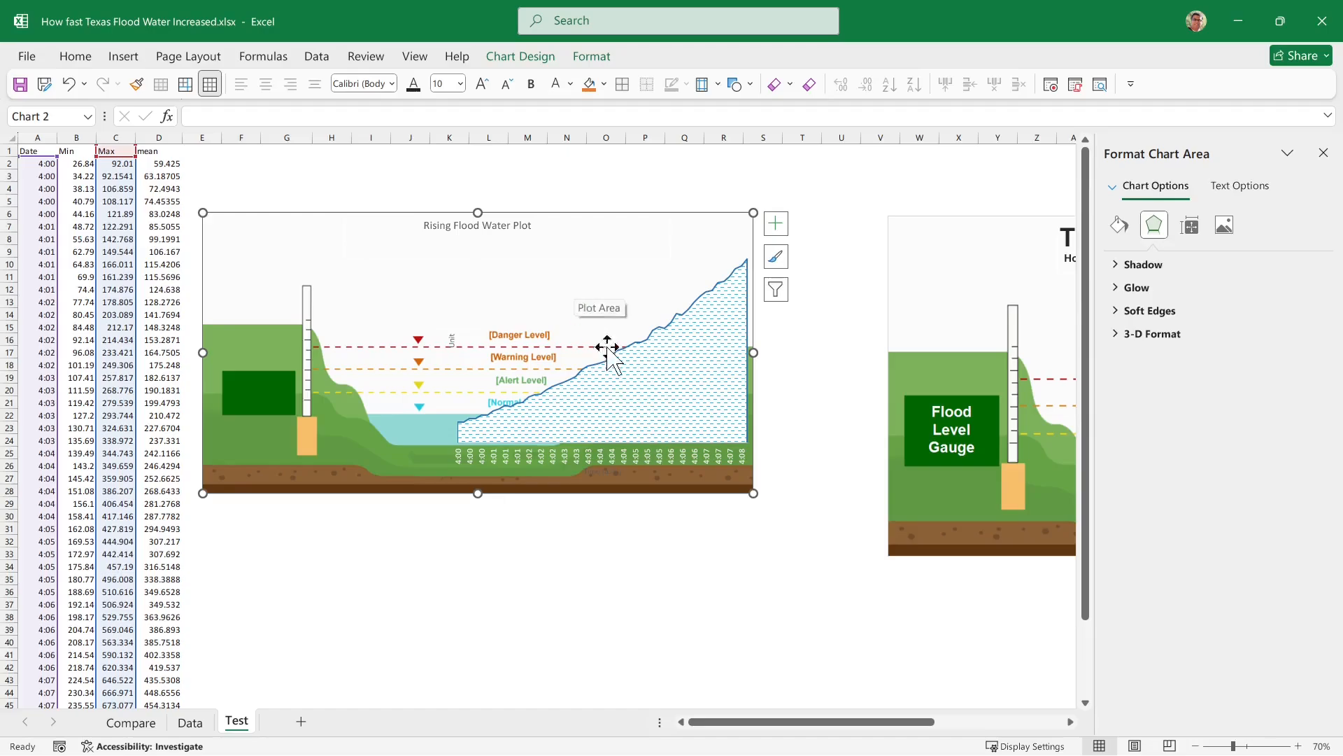
# - Nudge the plot area slightly downward and delete the vertical axis title "Unit"
pyautogui.click(633, 360)
pyautogui.click(643, 299)
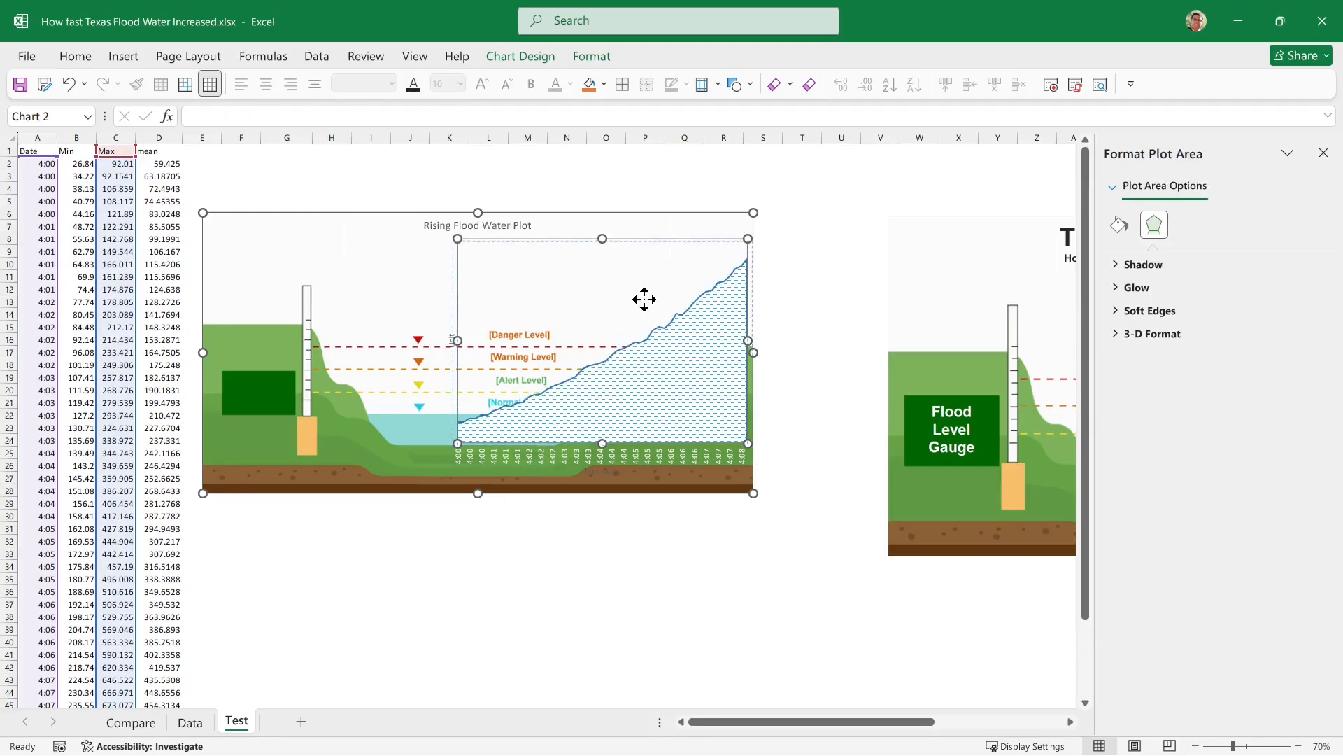
pyautogui.press('Escape')
pyautogui.click(805, 327)
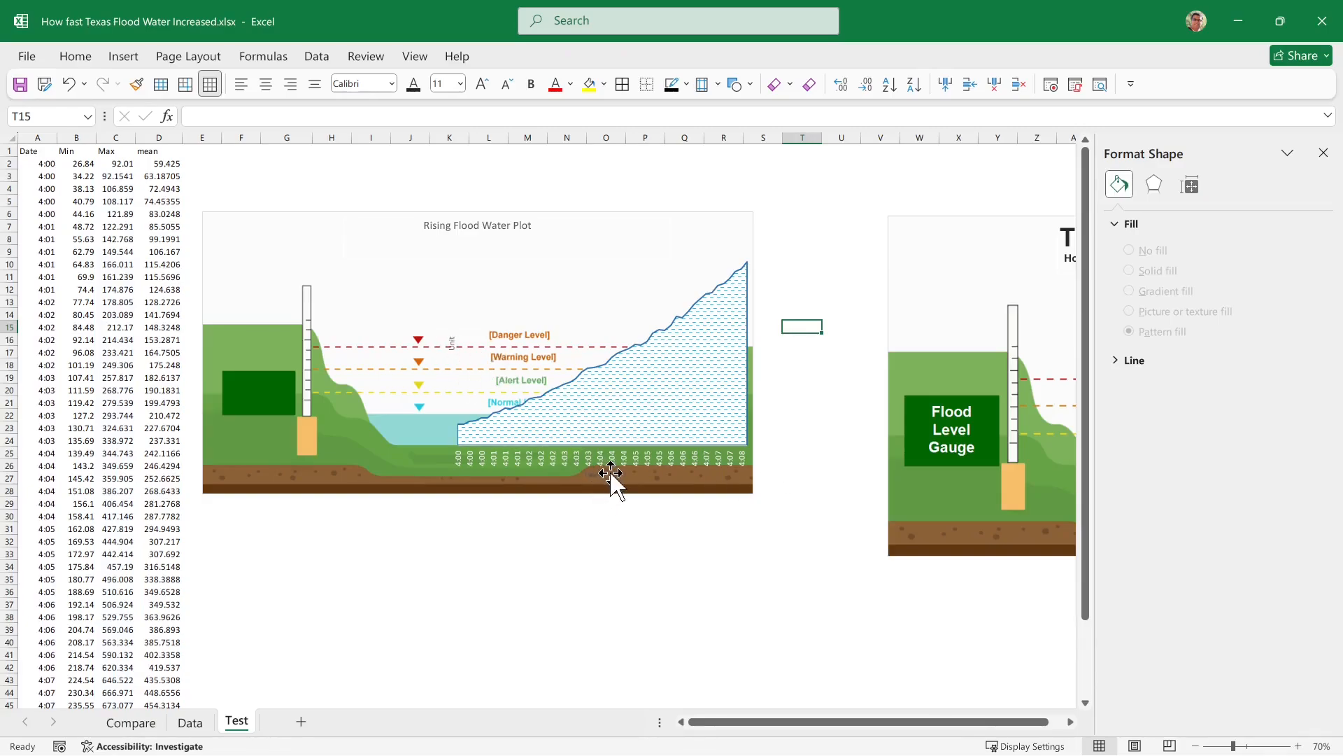
pyautogui.click(453, 346)
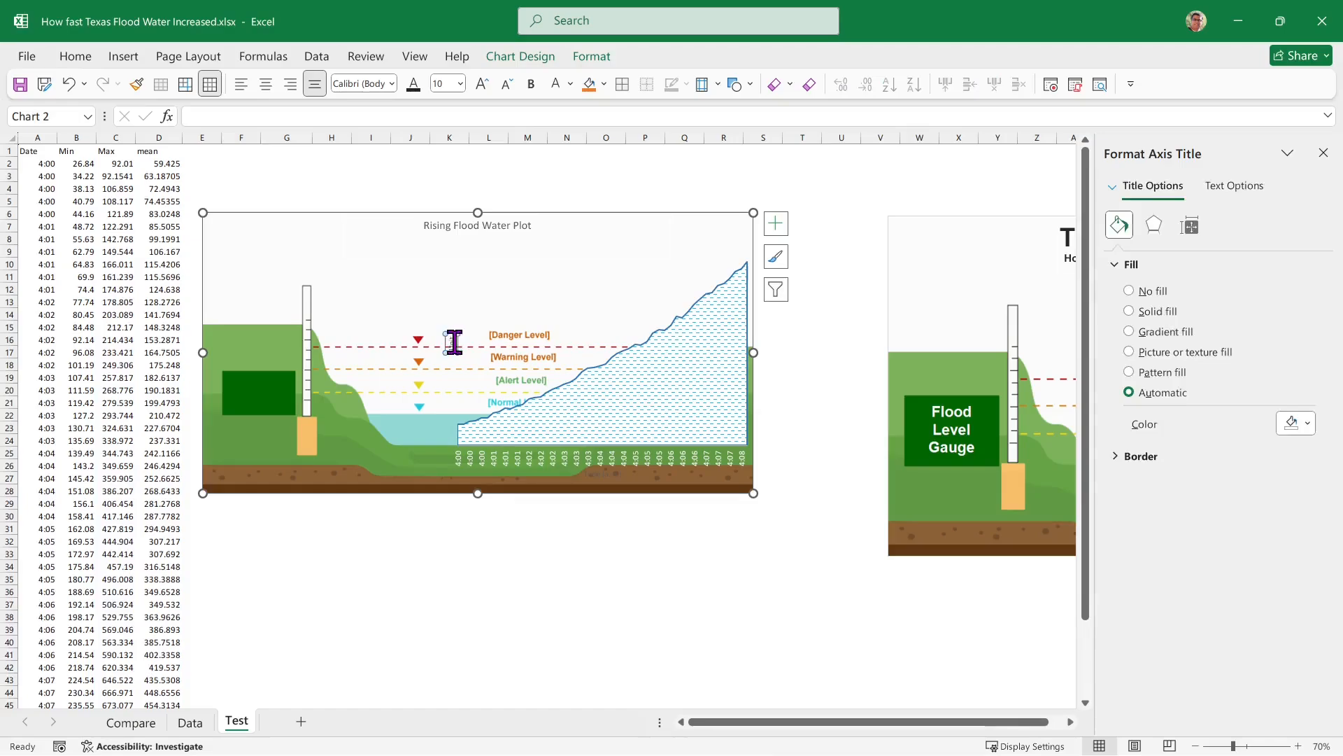
pyautogui.press('Delete')
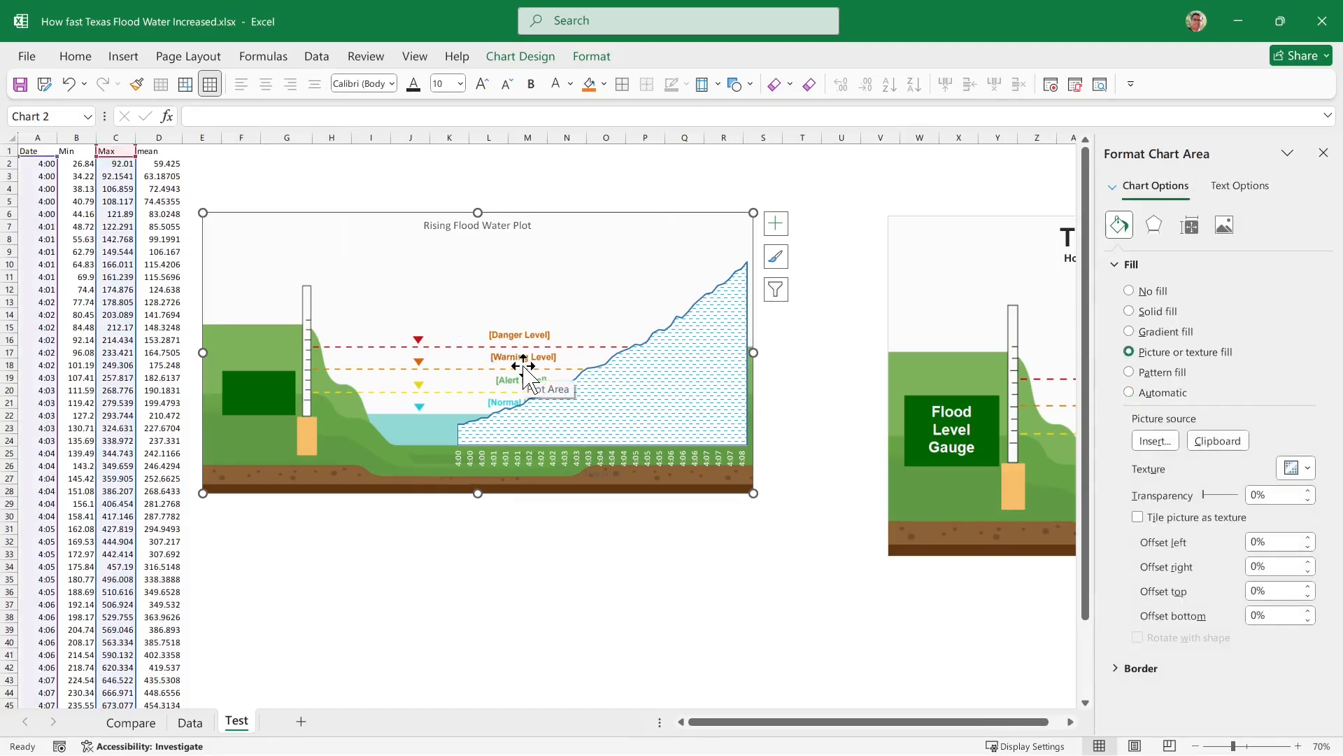
# - Format the horizontal axis title "Time (a.m.)" as white, bold, 12 pt text
pyautogui.click(600, 474)
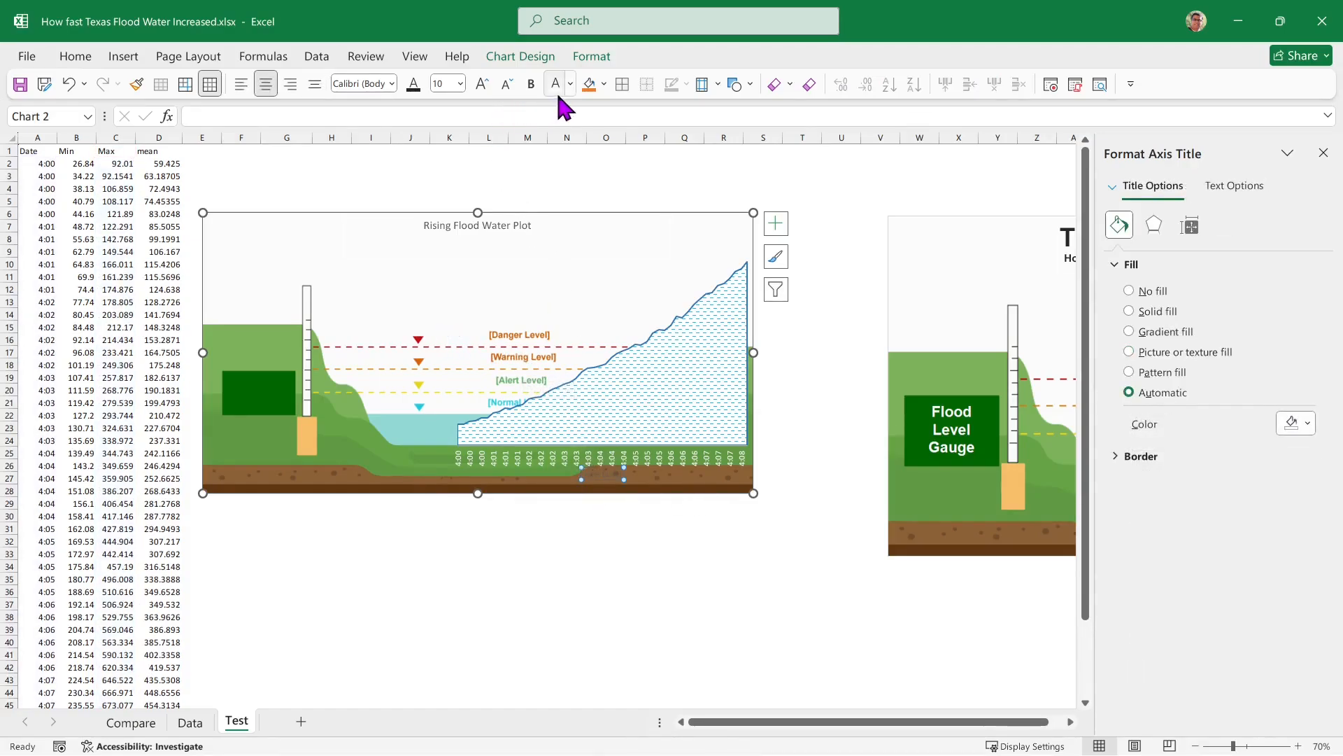
pyautogui.click(530, 83)
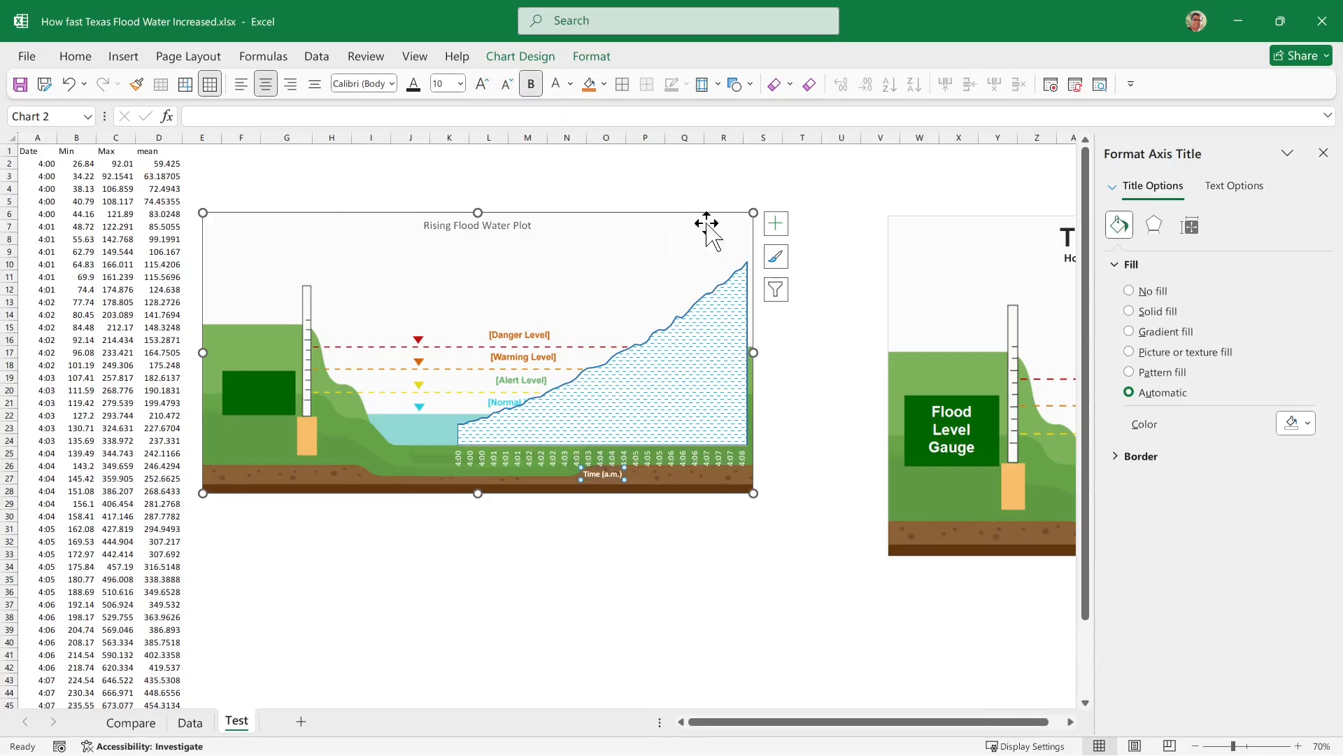
pyautogui.click(482, 84)
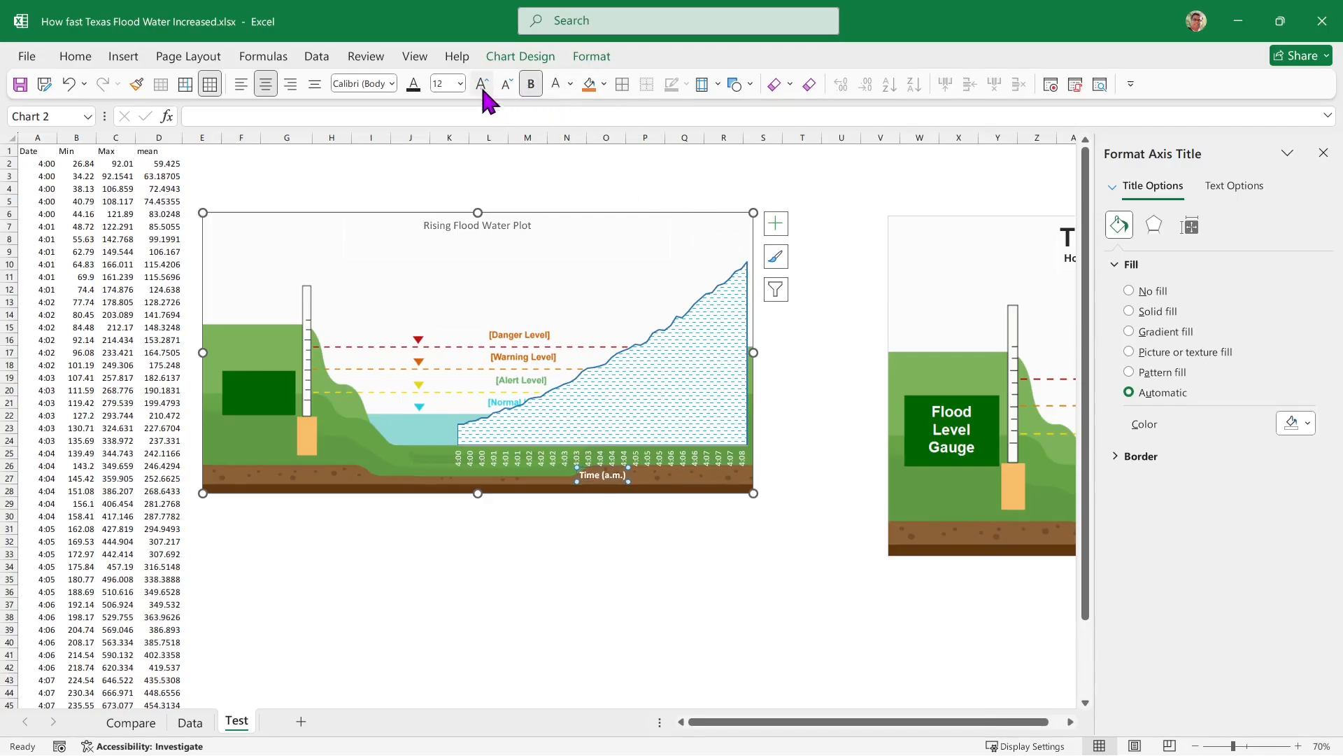
pyautogui.click(832, 339)
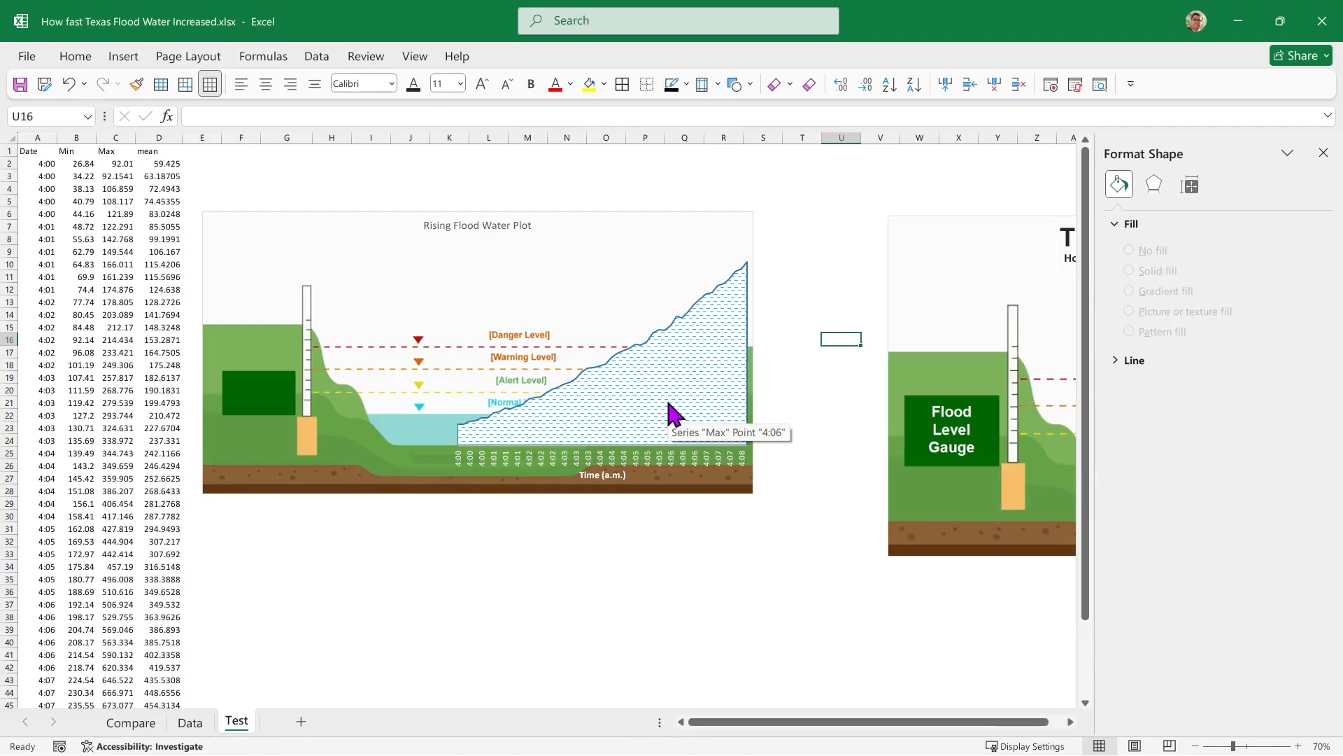
# - Fill the Max area series with a linear 90° gradient from red at 0% through gold at 50% to light blue at 100%
pyautogui.click(686, 354)
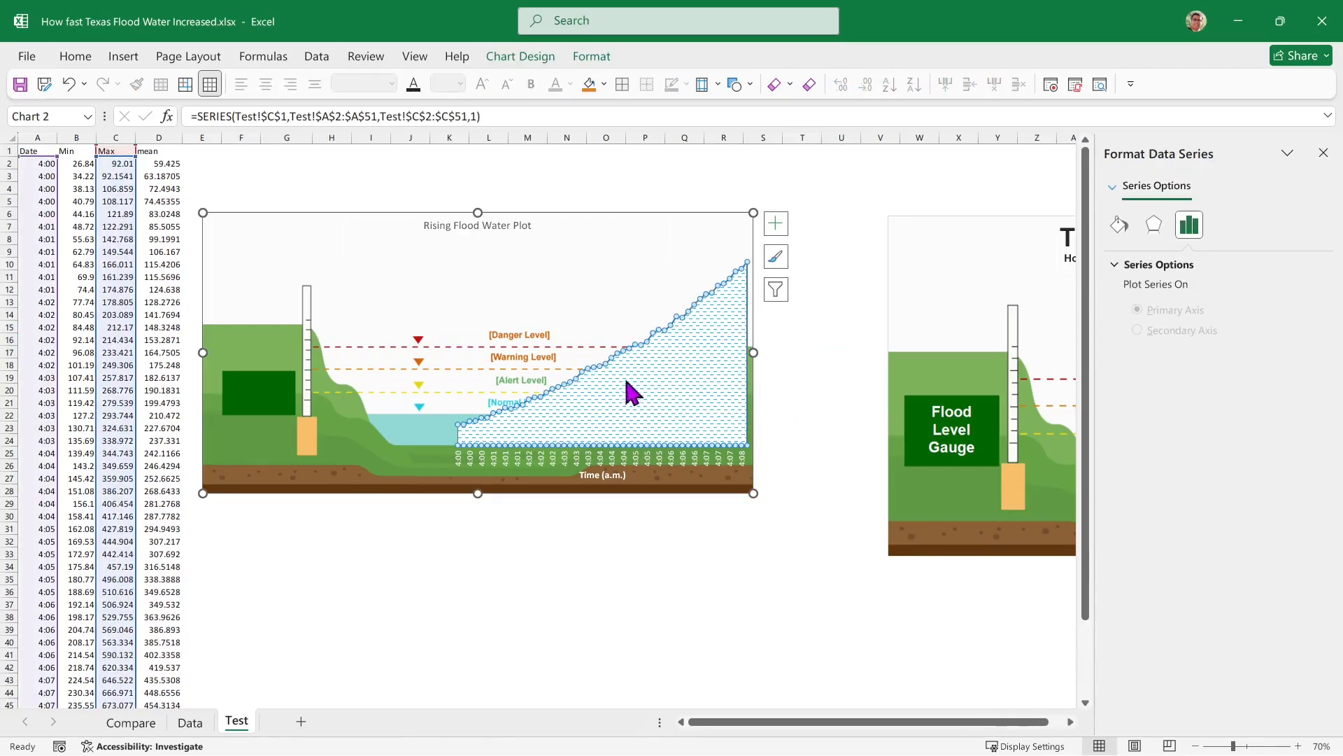
pyautogui.click(1124, 227)
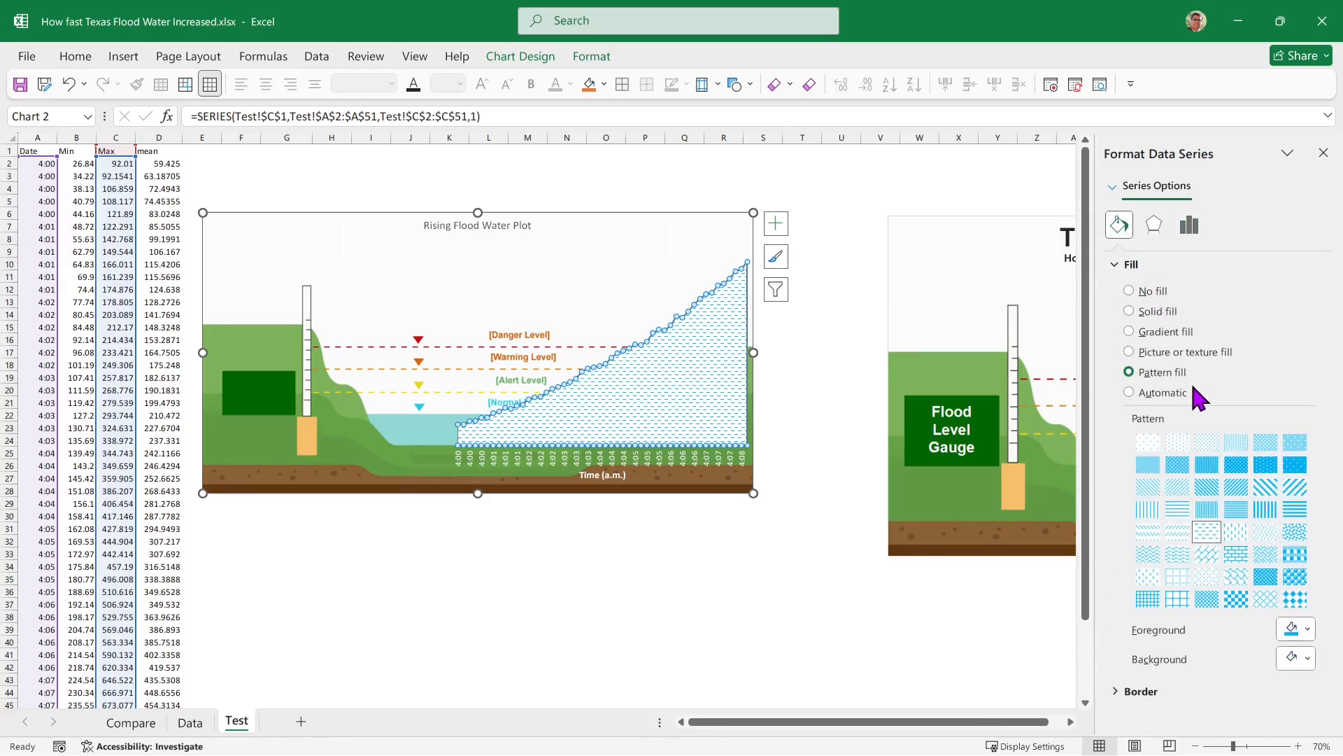
pyautogui.click(1147, 333)
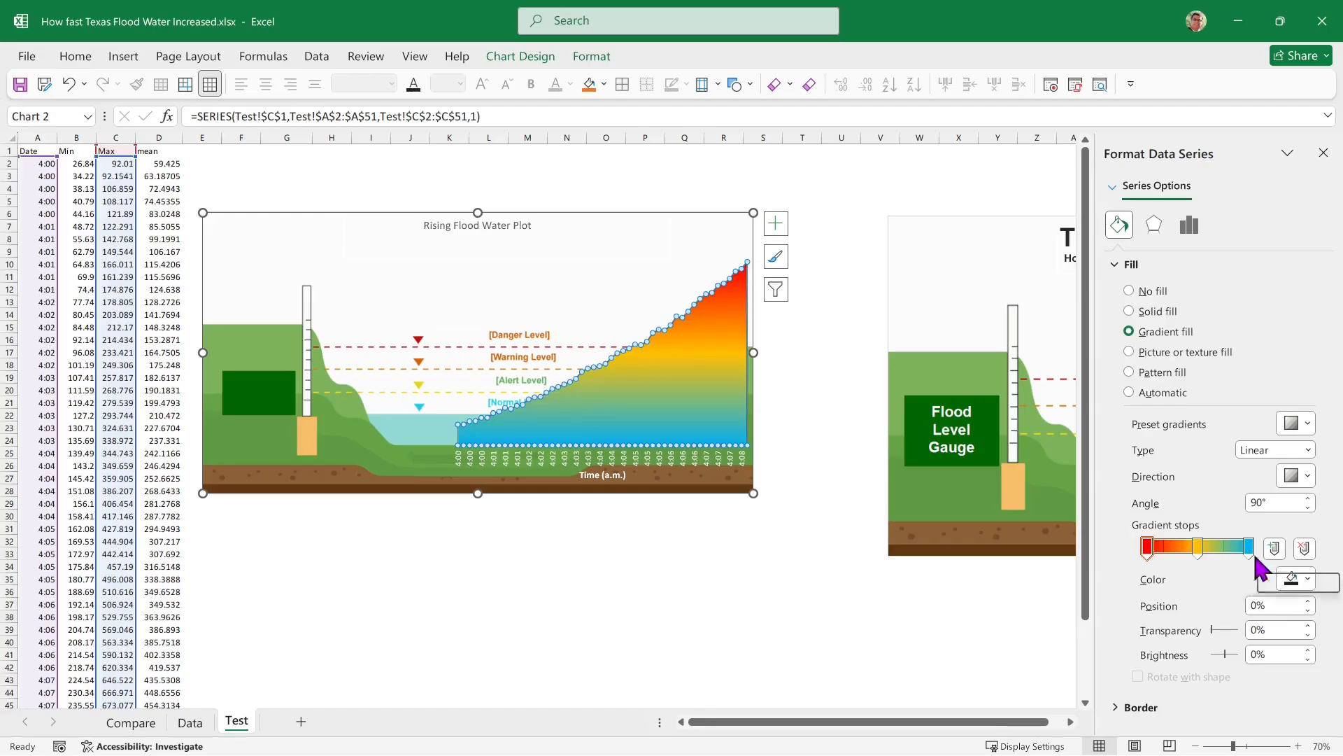
pyautogui.click(1305, 579)
pyautogui.click(1236, 588)
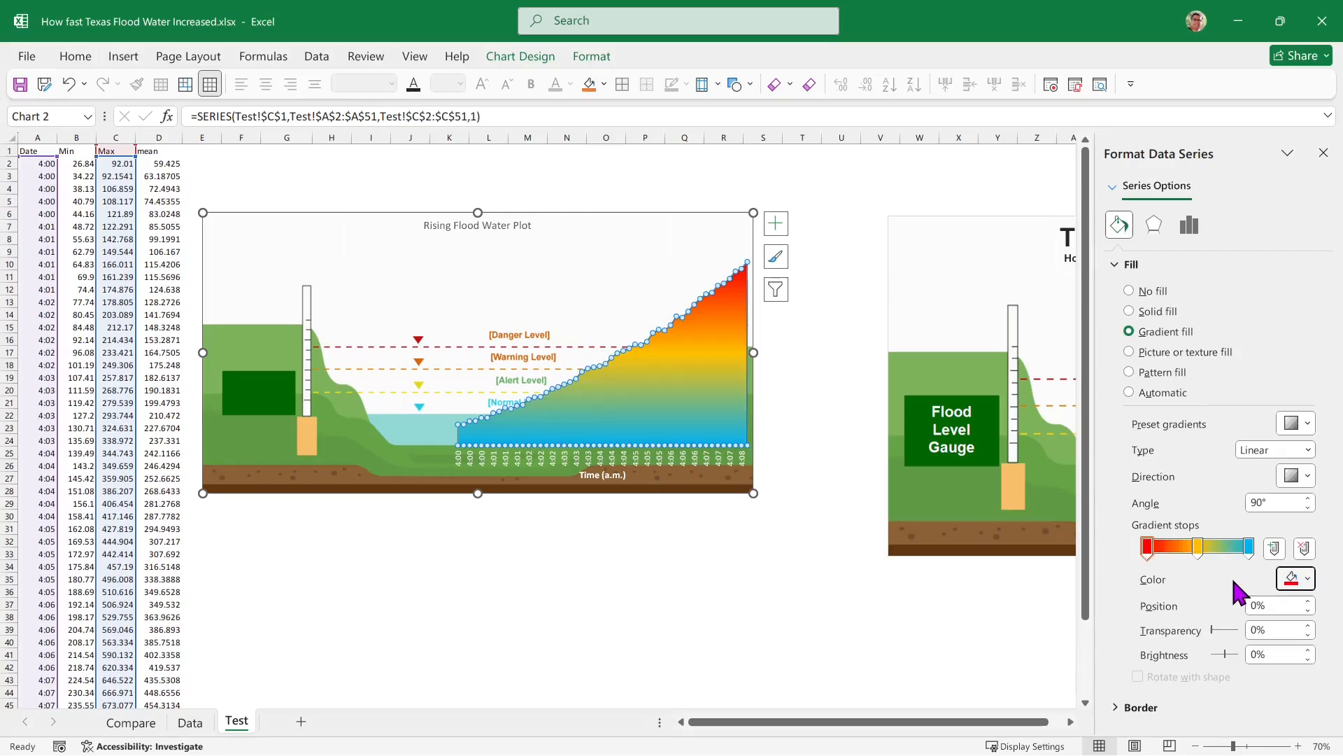
pyautogui.click(1199, 552)
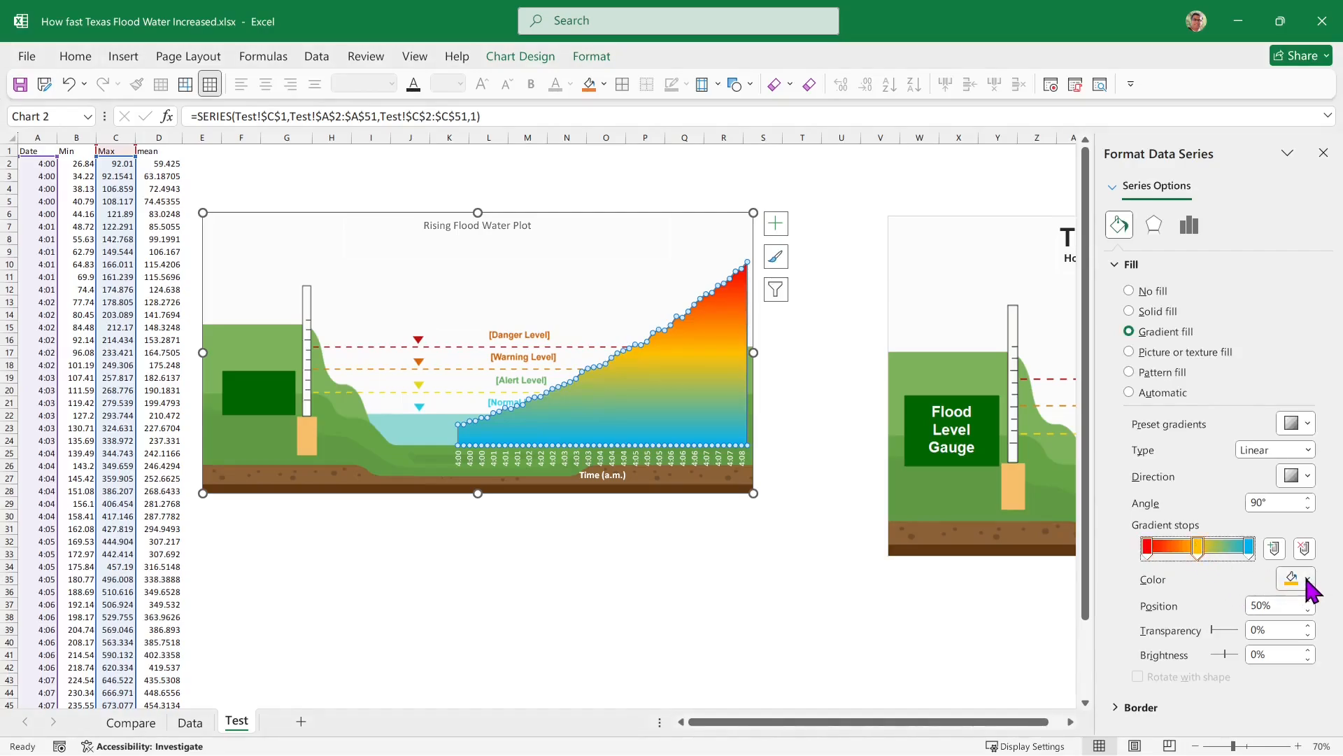
pyautogui.click(1305, 581)
pyautogui.click(1229, 584)
pyautogui.click(1249, 547)
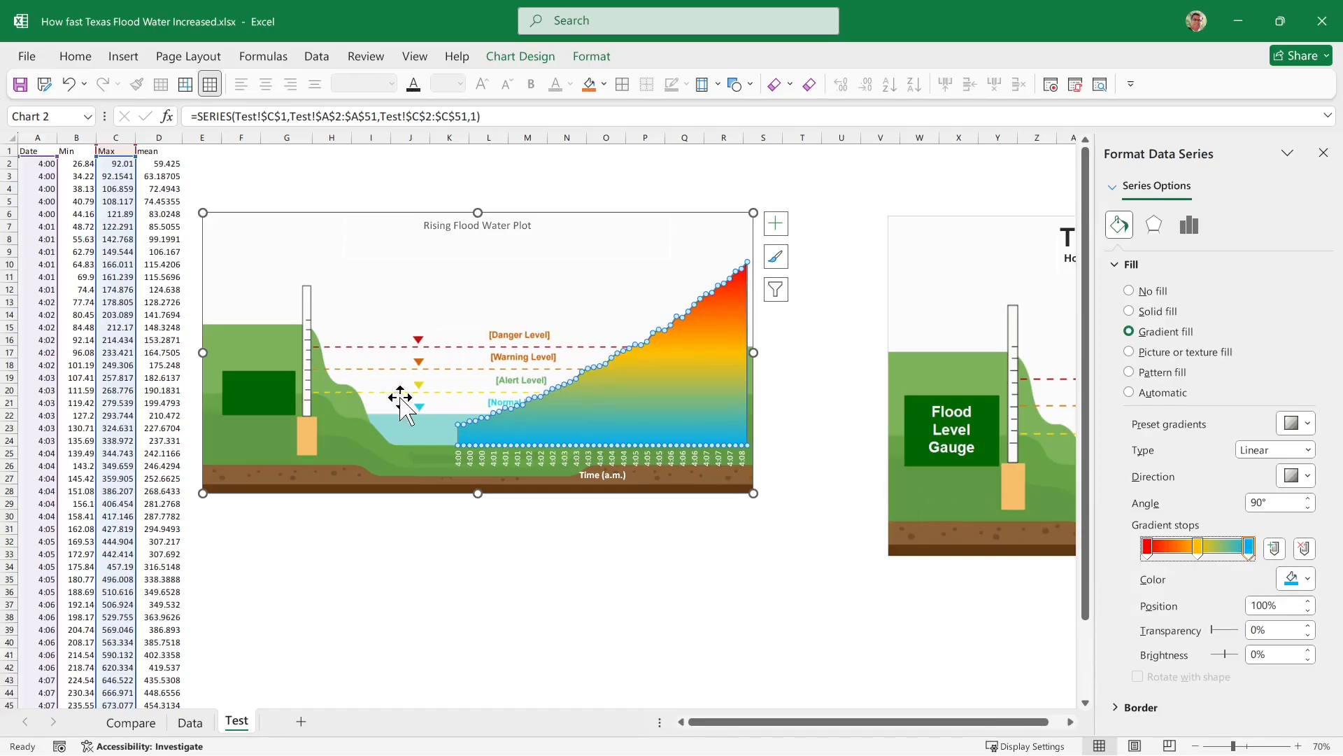
pyautogui.click(770, 591)
pyautogui.click(802, 402)
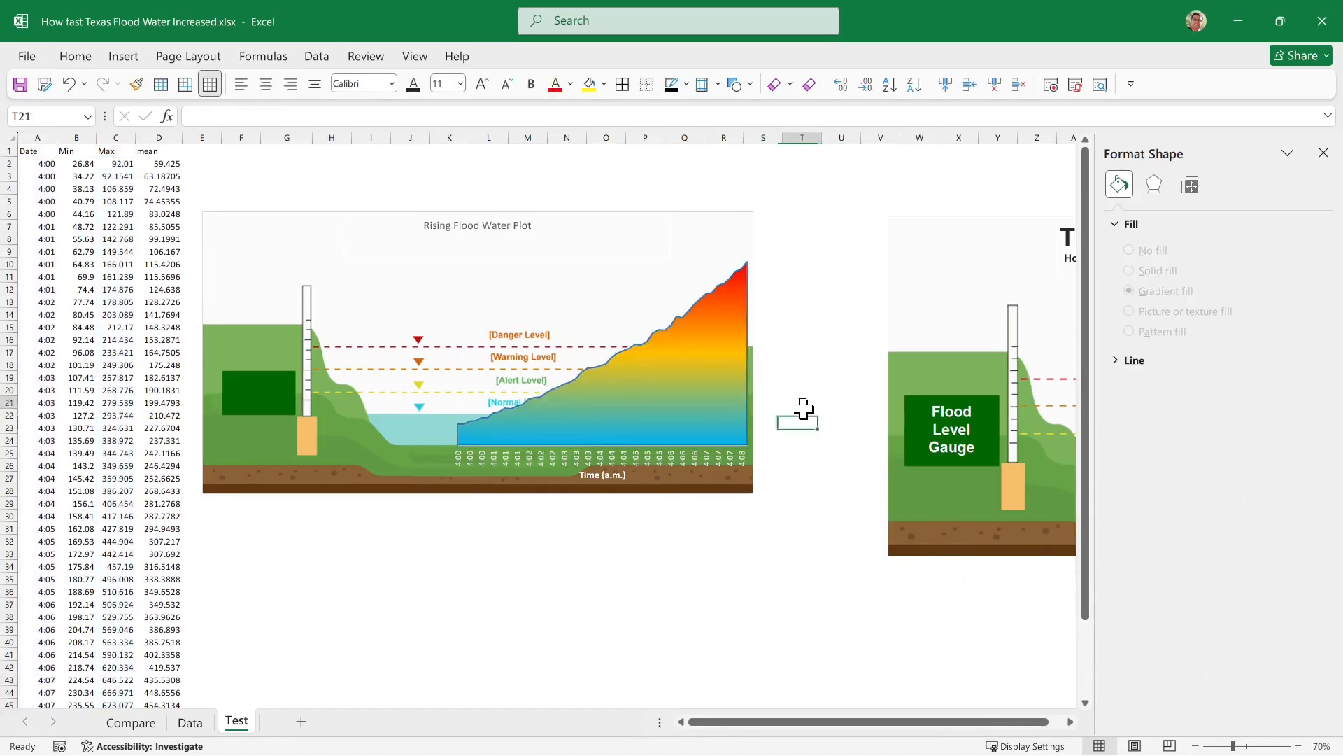
pyautogui.click(189, 722)
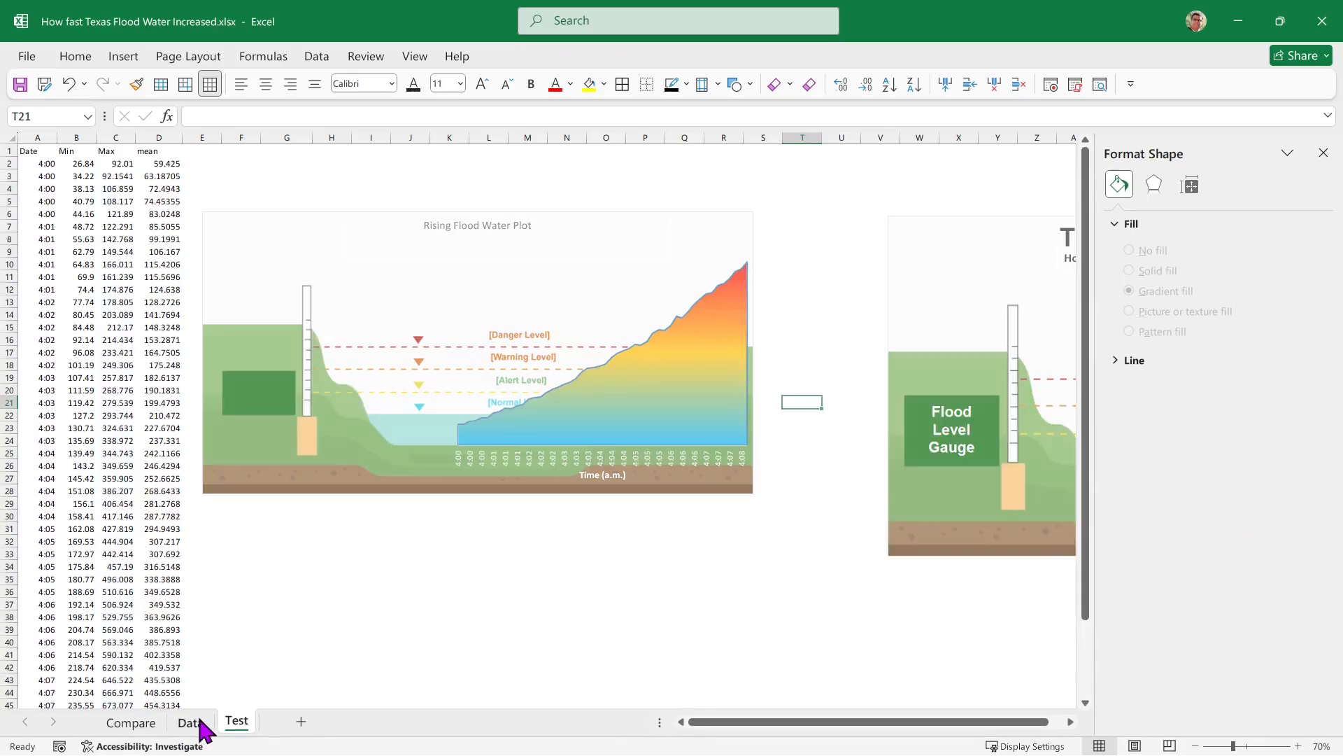
pyautogui.click(237, 720)
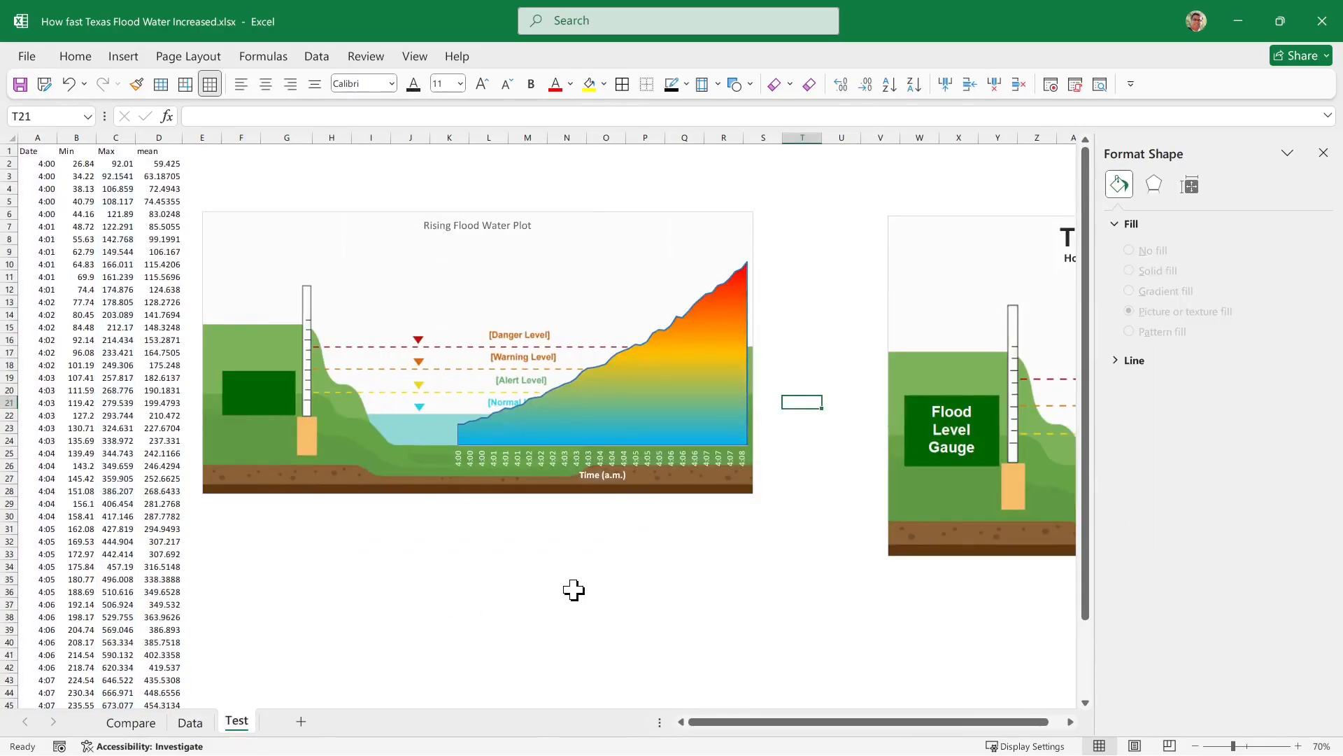
# - Format the chart title "Rising Flood Water Plot" as bold 32 pt text
pyautogui.click(464, 228)
pyautogui.click(482, 84)
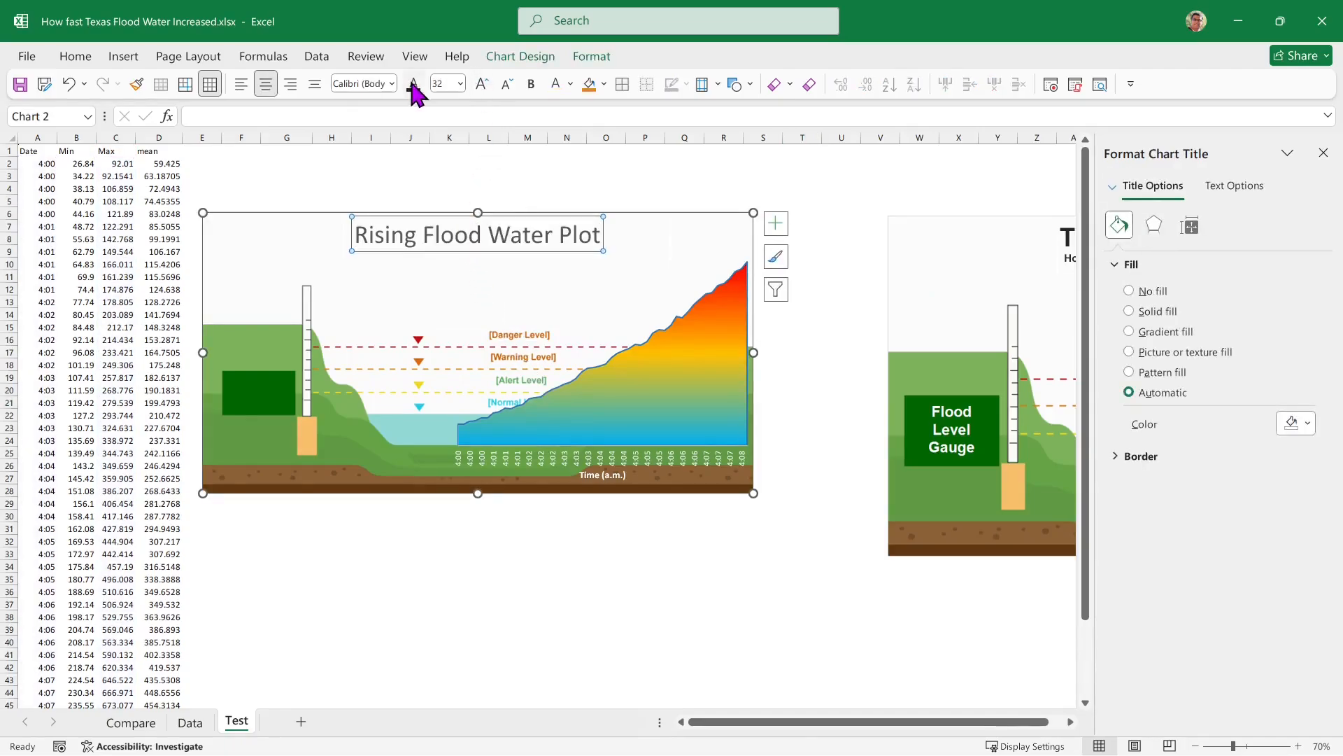
pyautogui.click(419, 143)
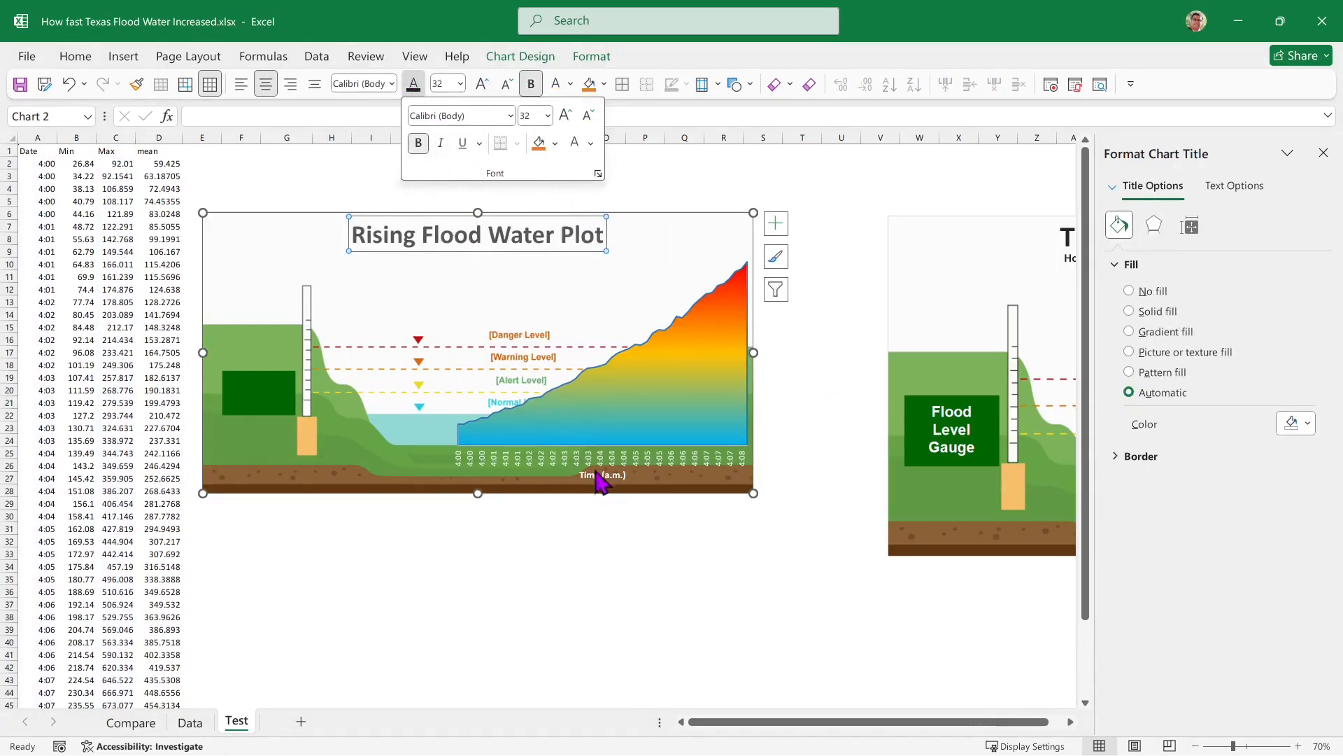
pyautogui.click(723, 603)
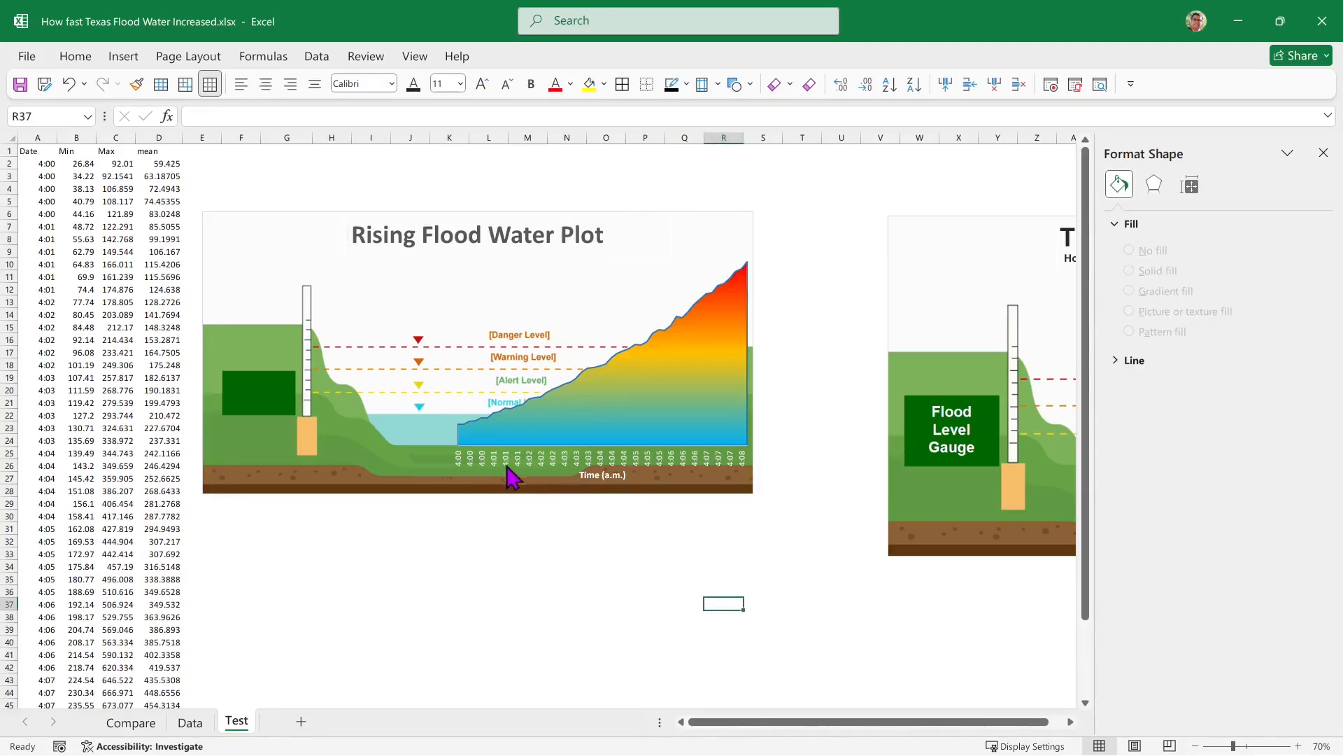